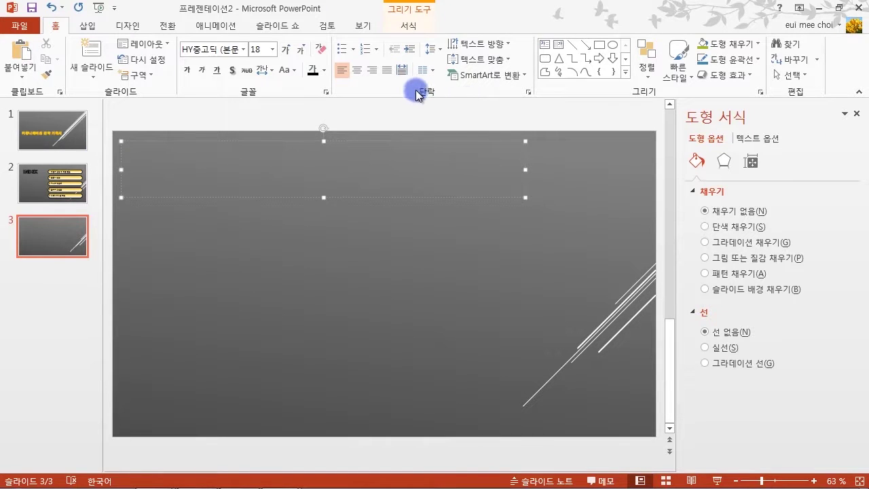
Search Bing images for "글머리" as a picture bullet for the empty text box, including all web results
{"action": "left_click", "coordinate": [353, 50]}
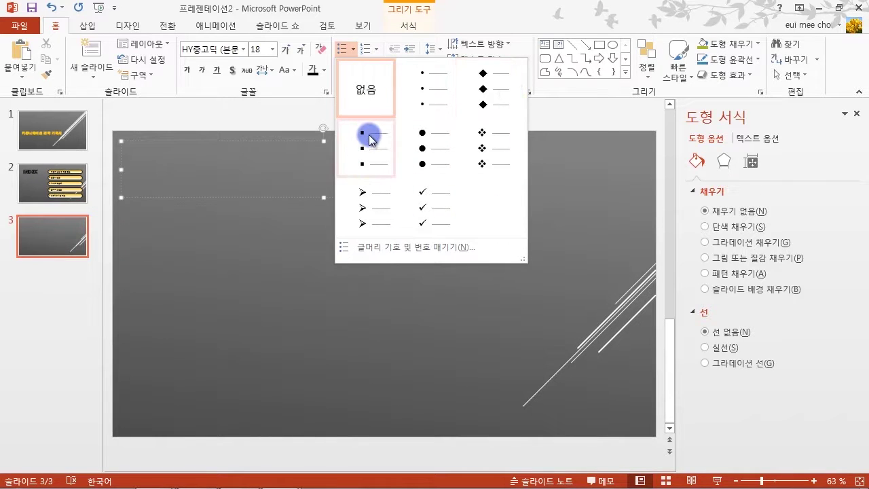
{"action": "left_click", "coordinate": [385, 247]}
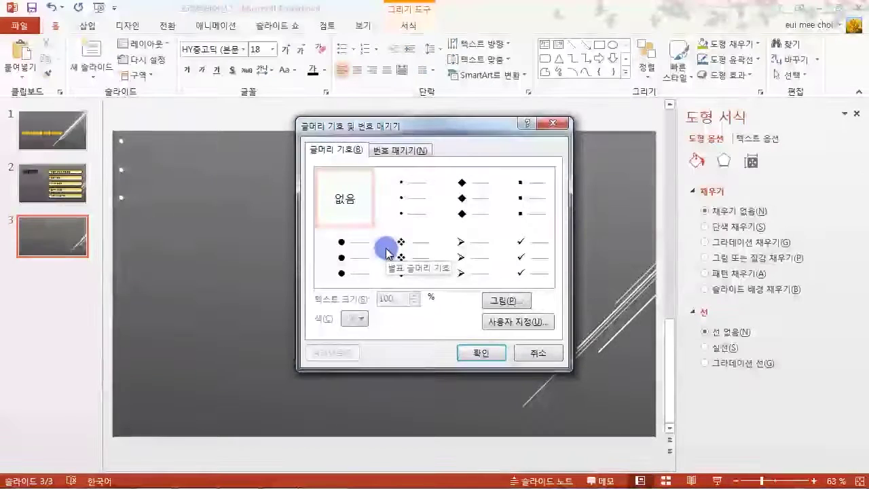
{"action": "left_click_drag", "start_coordinate": [416, 131], "coordinate": [511, 73]}
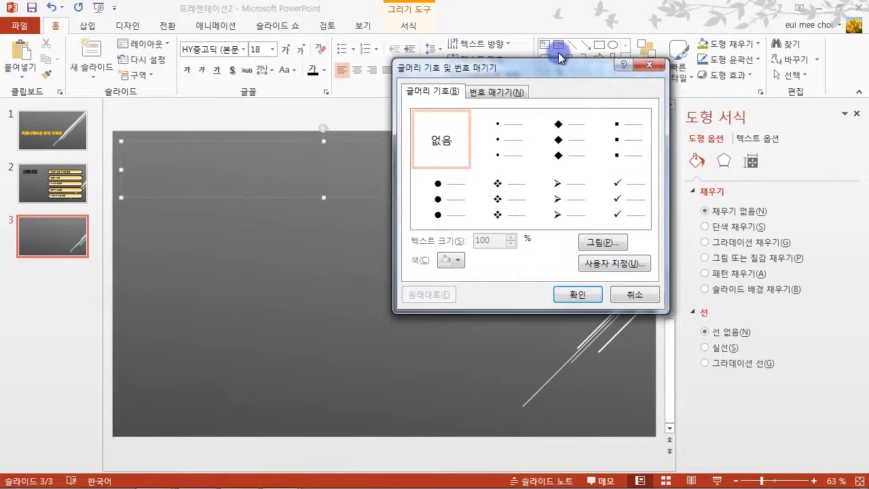
{"action": "left_click", "coordinate": [615, 248]}
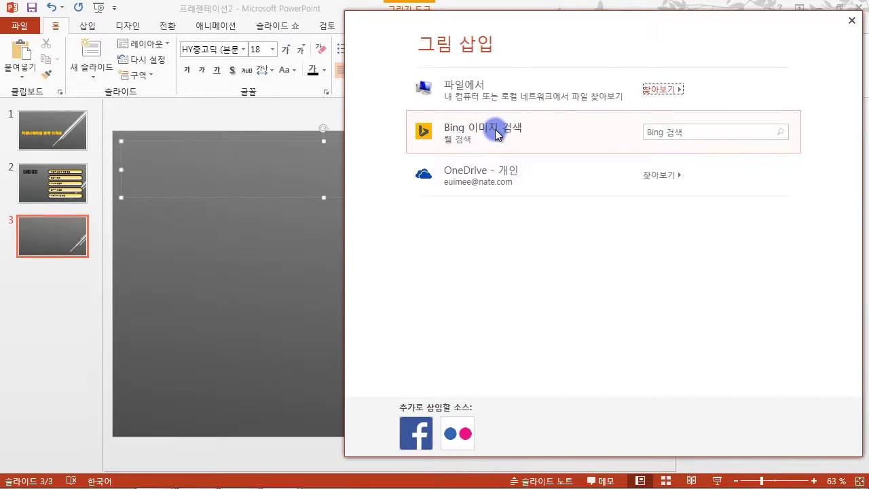
{"action": "left_click", "coordinate": [687, 132]}
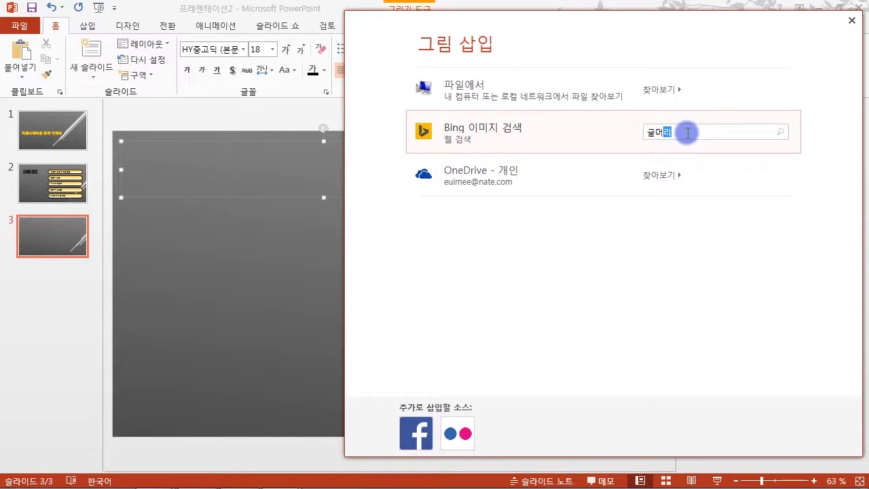
{"action": "key", "text": "Return"}
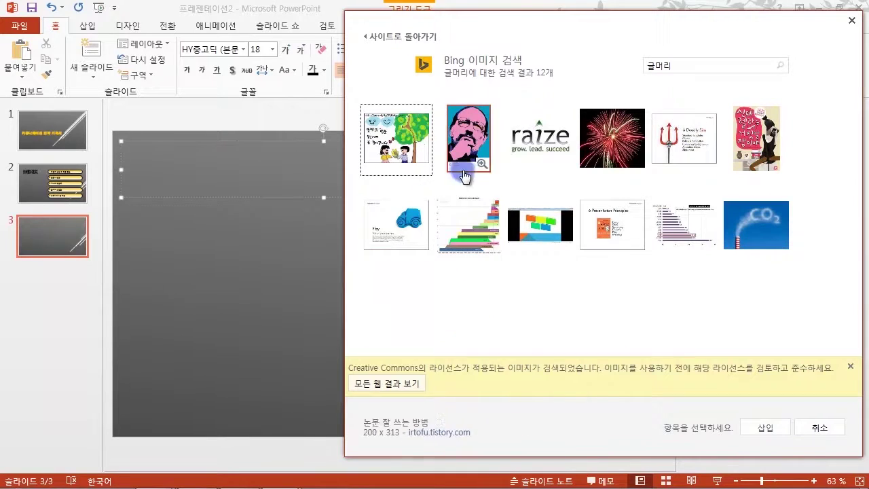
{"action": "left_click", "coordinate": [381, 384]}
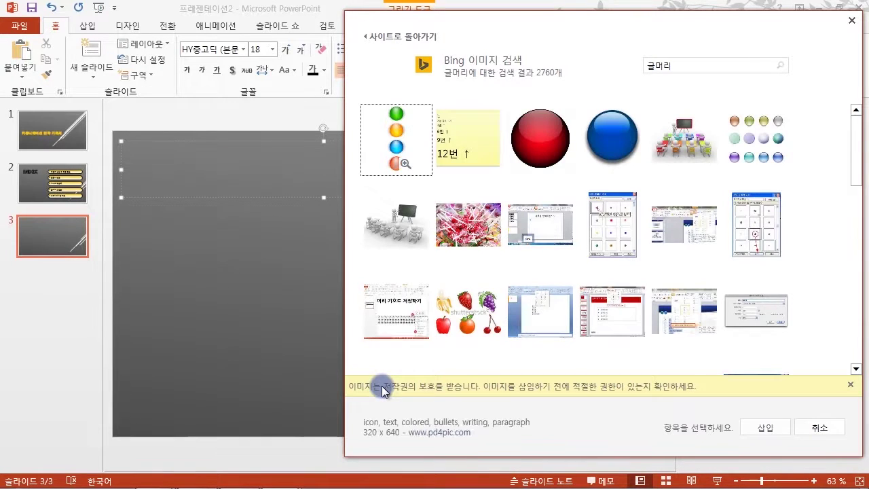
Insert the dark red sphere image from pixabay.com as the picture bullet and enter the title "제품상황"
{"action": "left_click_drag", "start_coordinate": [861, 150], "coordinate": [852, 207]}
{"action": "left_click", "coordinate": [468, 311]}
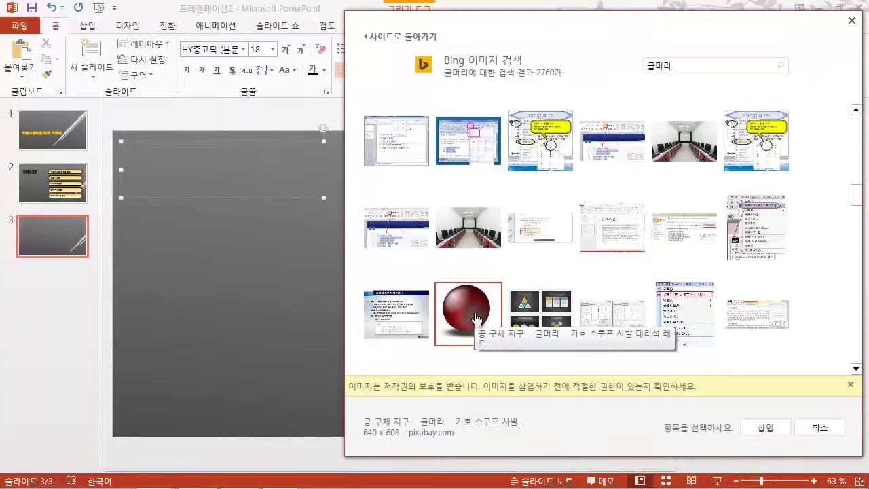
{"action": "left_click", "coordinate": [475, 319]}
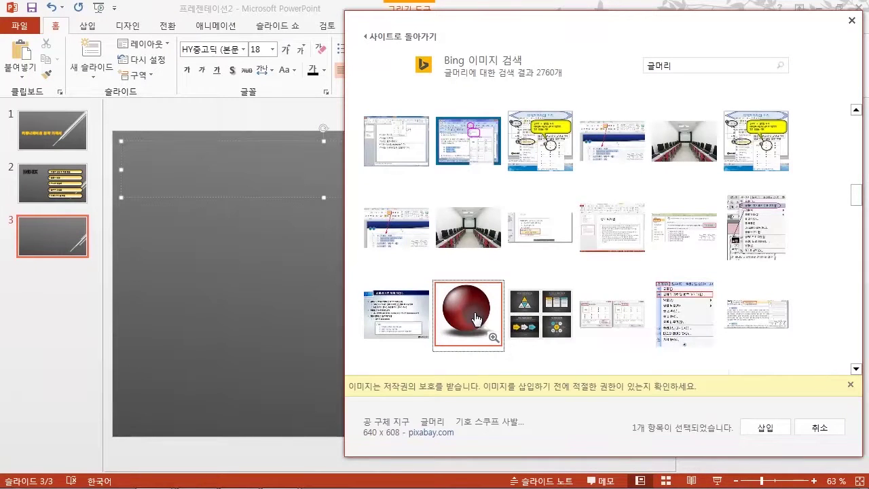
{"action": "left_click", "coordinate": [750, 429]}
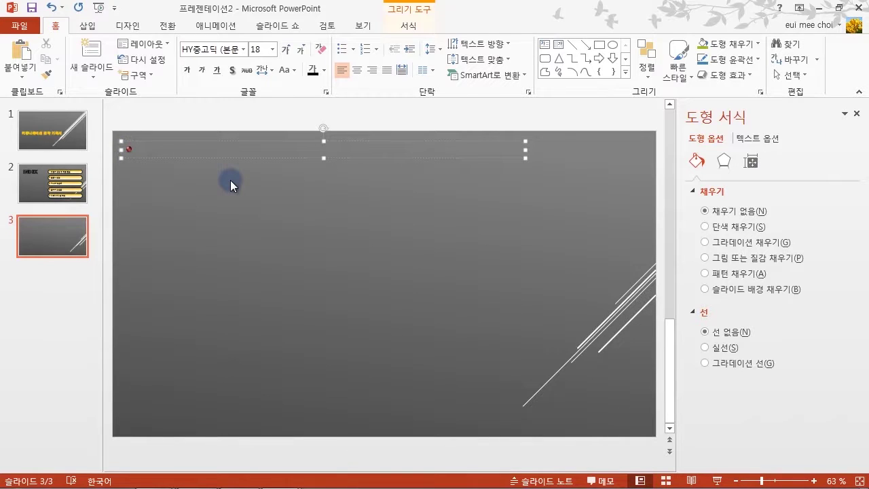
{"action": "type", "text": "제품상황"}
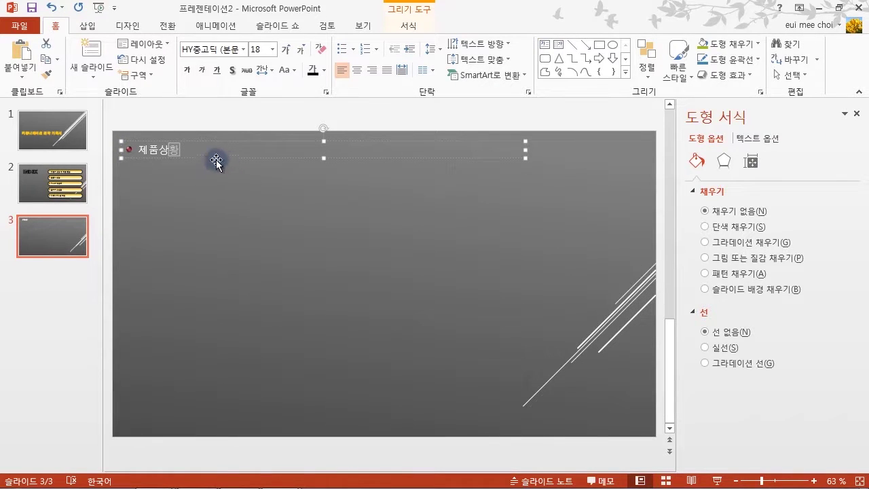
Format the title 제품상황 with the HY견고딕 font at size 40
{"action": "left_click", "coordinate": [51, 8]}
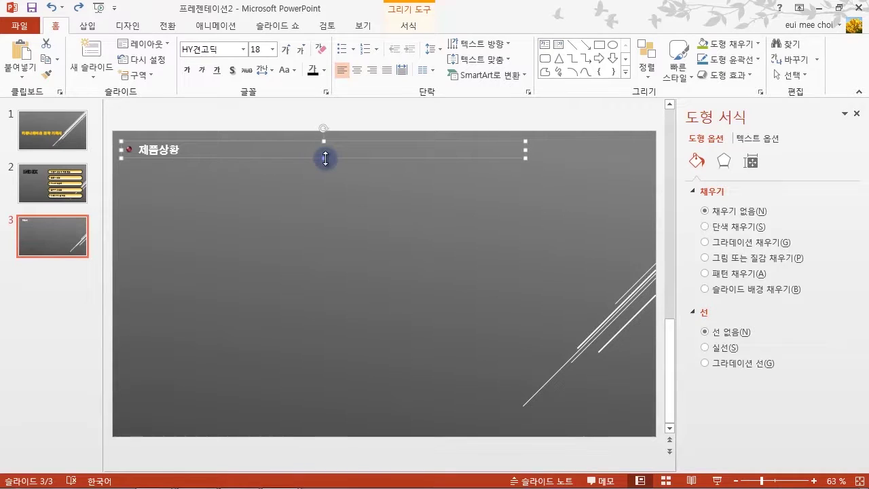
{"action": "left_click_drag", "start_coordinate": [180, 149], "coordinate": [145, 150]}
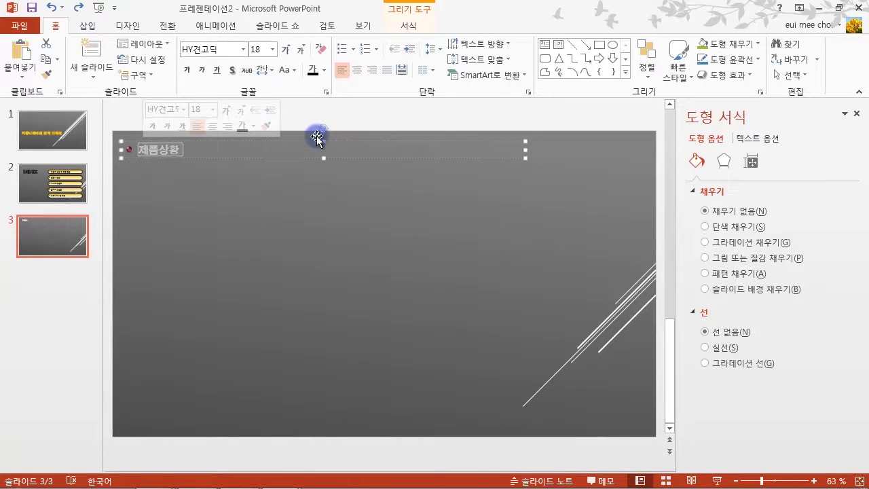
{"action": "left_click", "coordinate": [324, 159]}
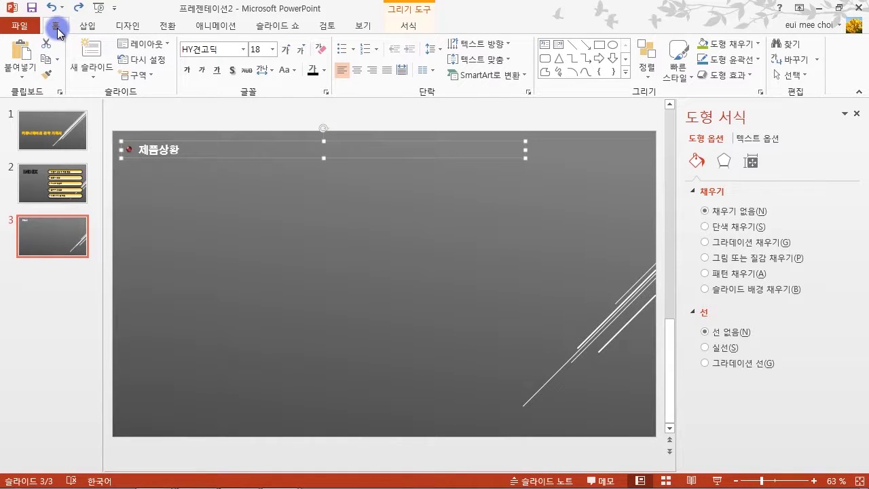
{"action": "left_click", "coordinate": [243, 49]}
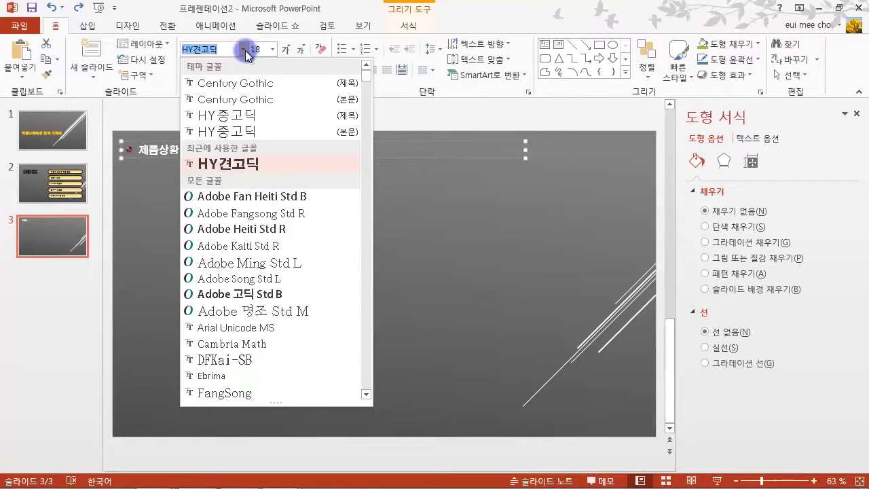
{"action": "left_click", "coordinate": [230, 163]}
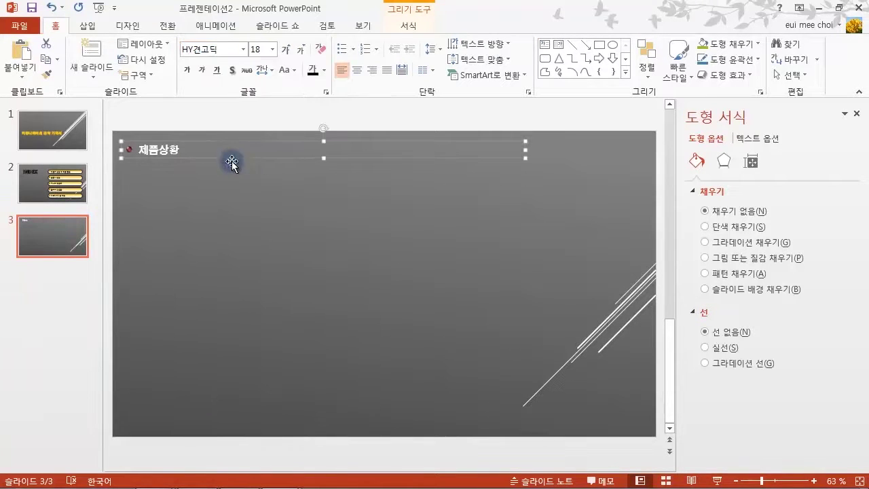
{"action": "left_click", "coordinate": [272, 49]}
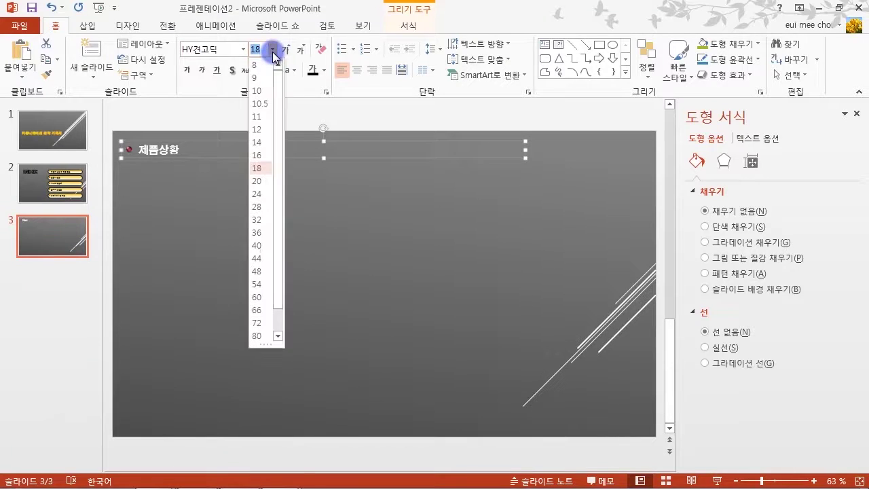
{"action": "left_click", "coordinate": [260, 247]}
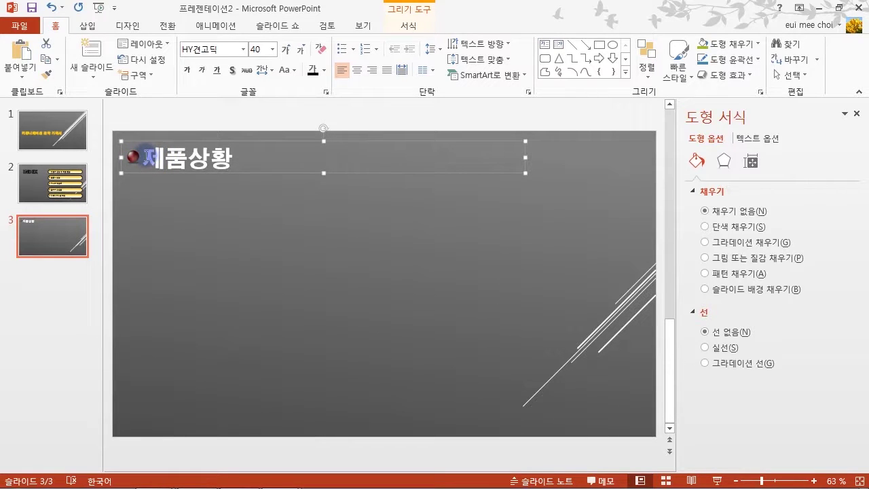
Add a space between the bullet and the title 제품상황, and apply a text shadow to the title
{"action": "left_click", "coordinate": [148, 158]}
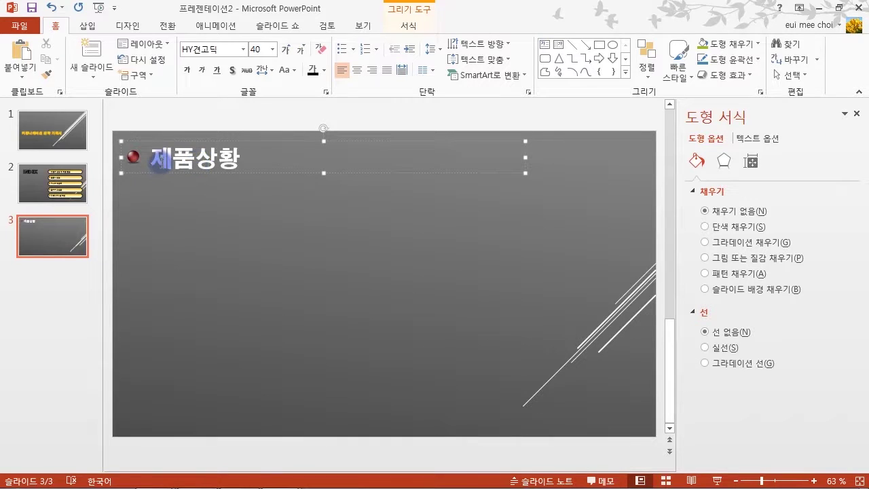
{"action": "left_click_drag", "start_coordinate": [151, 160], "coordinate": [168, 159]}
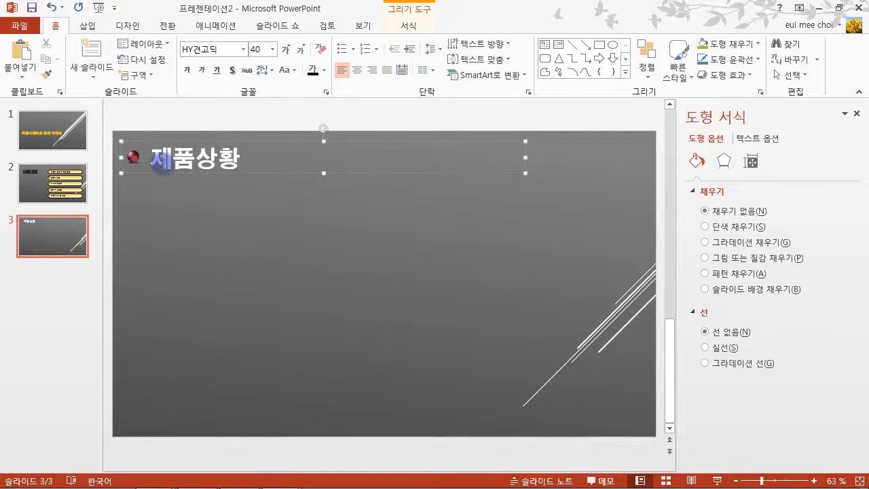
{"action": "left_click_drag", "start_coordinate": [146, 157], "coordinate": [233, 165]}
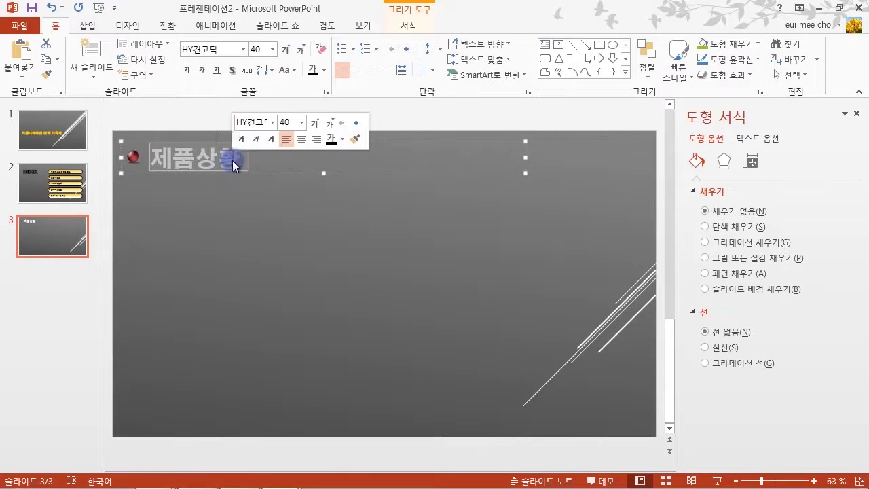
{"action": "left_click", "coordinate": [235, 70]}
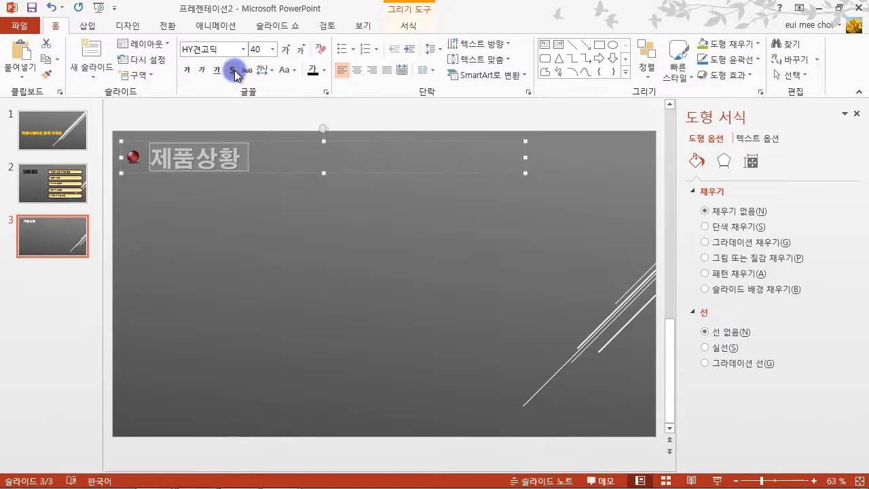
{"action": "left_click", "coordinate": [360, 227]}
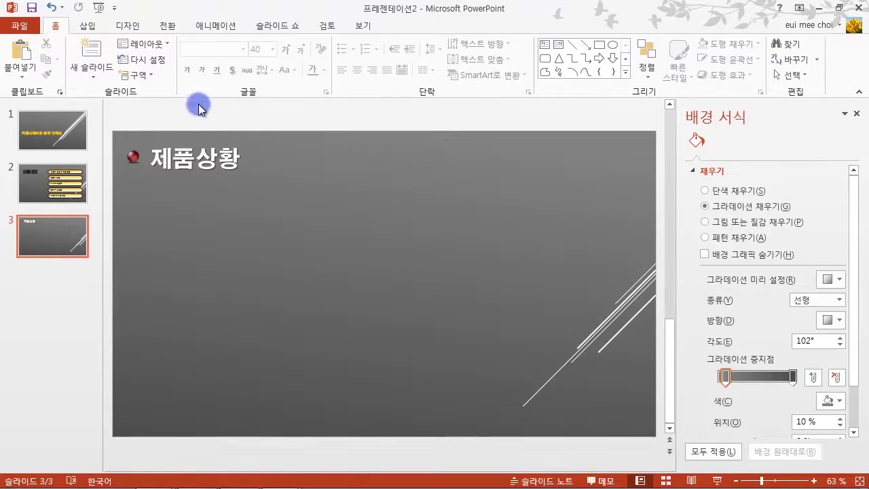
Draw a circle about 5.55 cm in diameter below the title on slide 3
{"action": "left_click", "coordinate": [92, 31]}
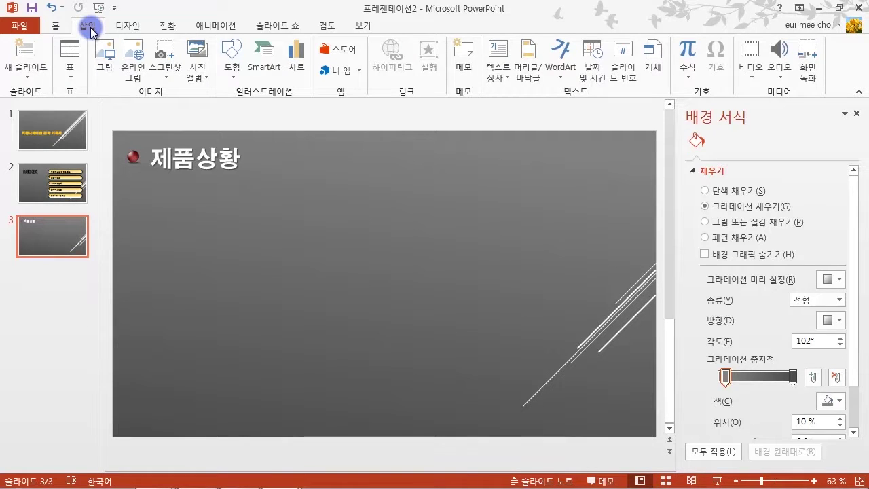
{"action": "left_click", "coordinate": [230, 82]}
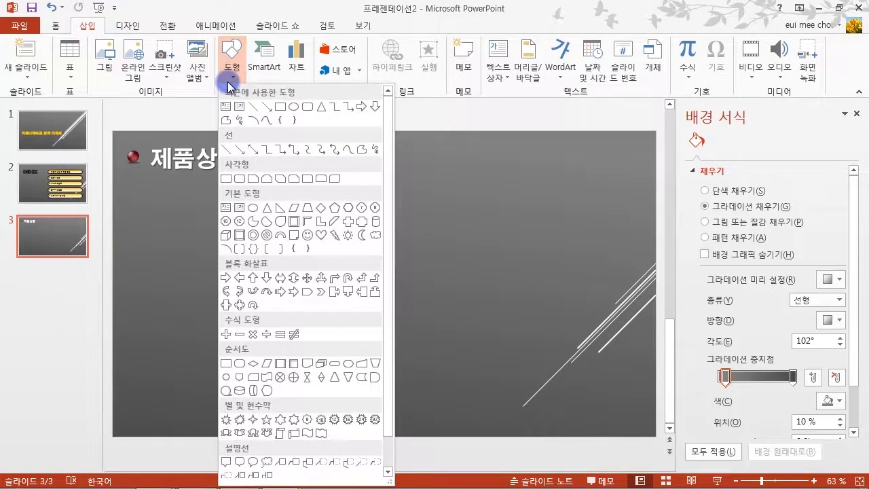
{"action": "left_click", "coordinate": [255, 209]}
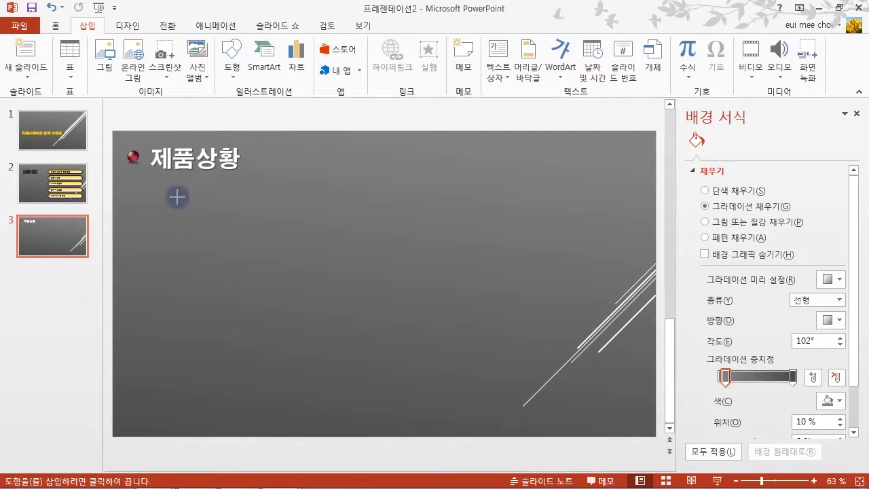
{"action": "mouse_move", "coordinate": [218, 238]}
{"action": "left_mouse_down"}
{"action": "mouse_move", "coordinate": [248, 276]}
{"action": "mouse_move", "coordinate": [272, 271]}
{"action": "mouse_move", "coordinate": [268, 283]}
{"action": "mouse_move", "coordinate": [169, 211]}
{"action": "mouse_move", "coordinate": [251, 286]}
{"action": "mouse_move", "coordinate": [239, 278]}
{"action": "left_mouse_up"}
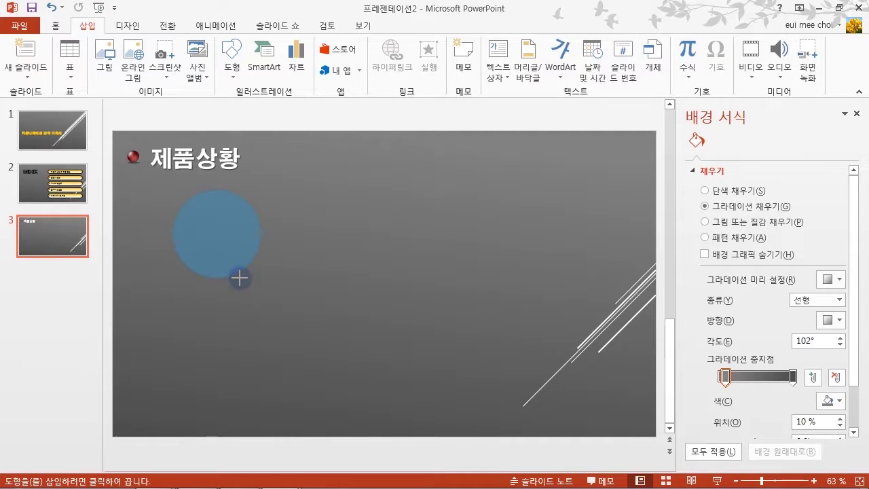
{"action": "left_click_drag", "start_coordinate": [239, 276], "coordinate": [243, 279]}
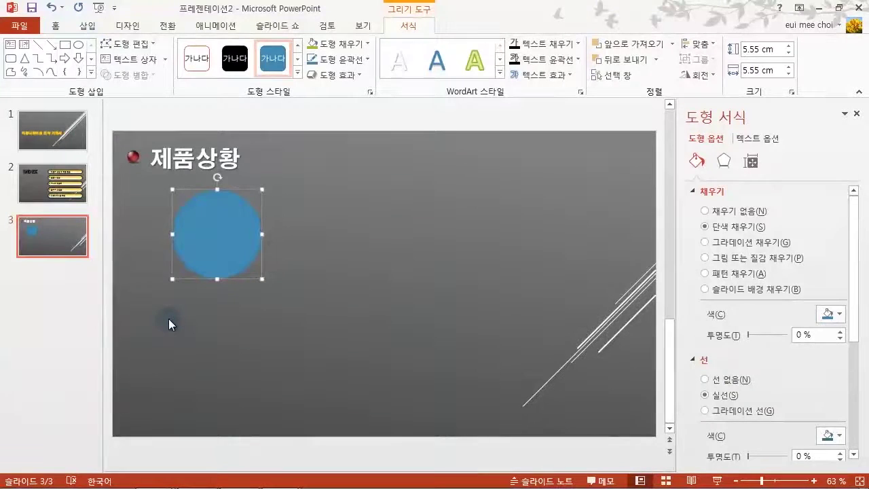
Label the circle "기존제품" and apply the intense green gradient shape style with a shadow
{"action": "type", "text": "기존"}
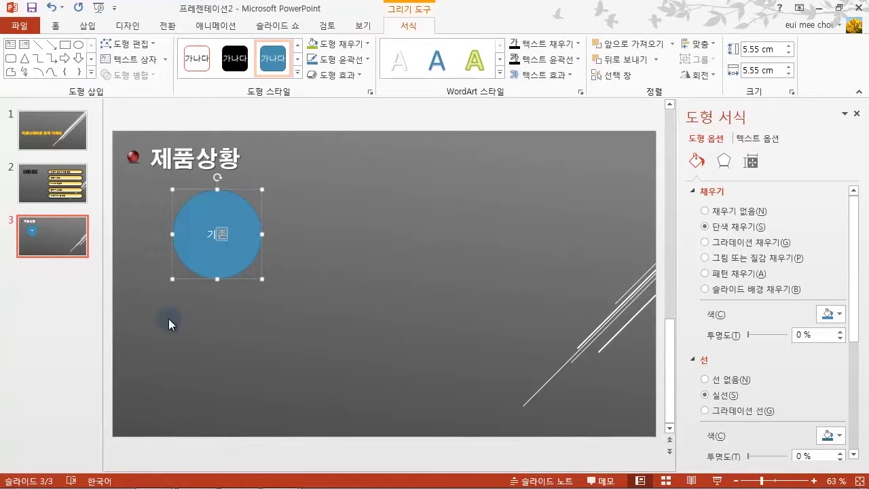
{"action": "type", "text": "제품"}
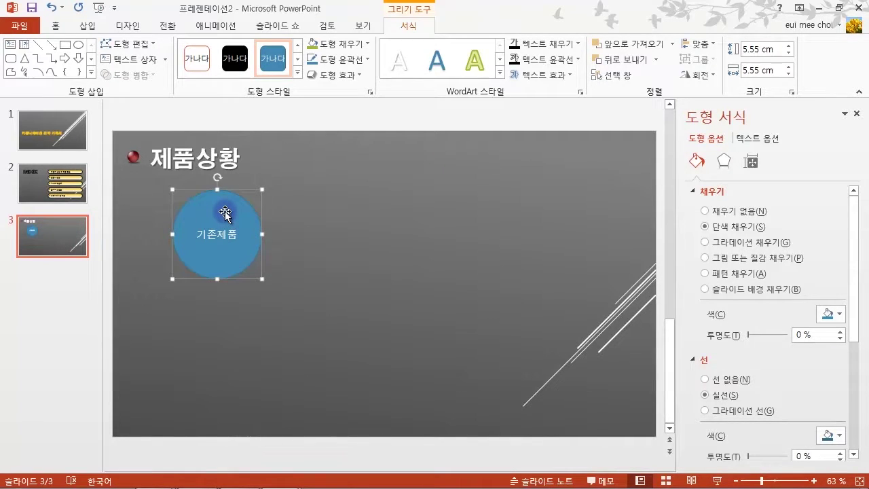
{"action": "left_click", "coordinate": [298, 72]}
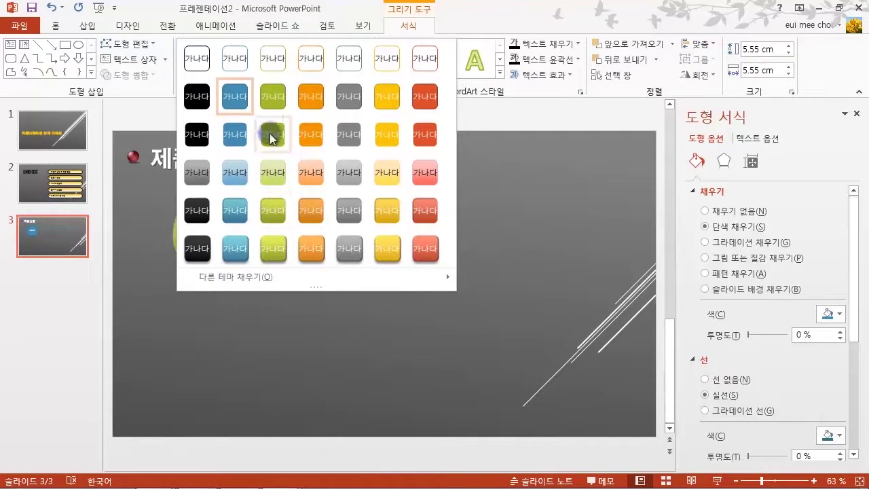
{"action": "left_click", "coordinate": [272, 253]}
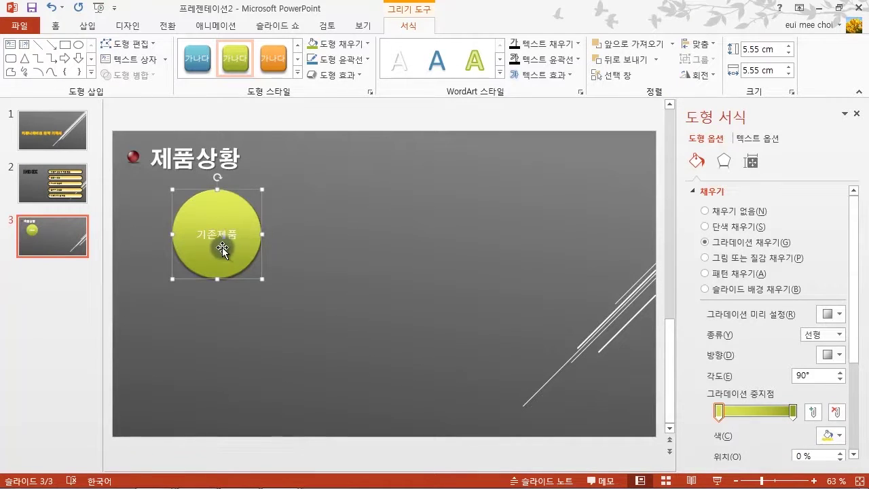
Format the circle's label 기존제품 with the HY견고딕 font at size 24
{"action": "left_click", "coordinate": [203, 234]}
{"action": "left_click_drag", "start_coordinate": [204, 235], "coordinate": [233, 236]}
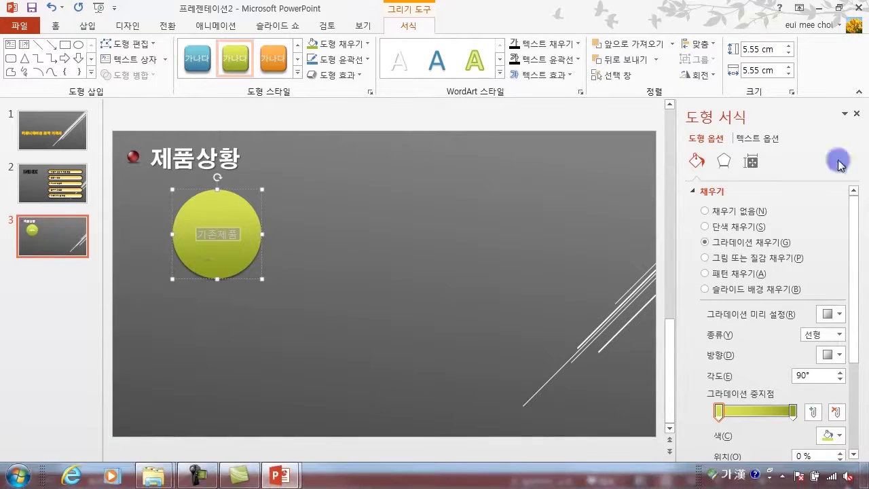
{"action": "left_click", "coordinate": [54, 27]}
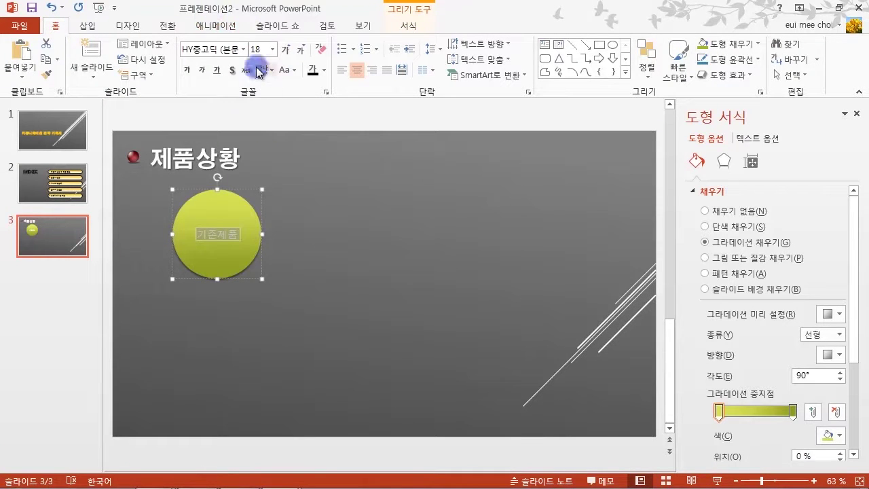
{"action": "left_click", "coordinate": [234, 50]}
{"action": "left_click", "coordinate": [243, 51]}
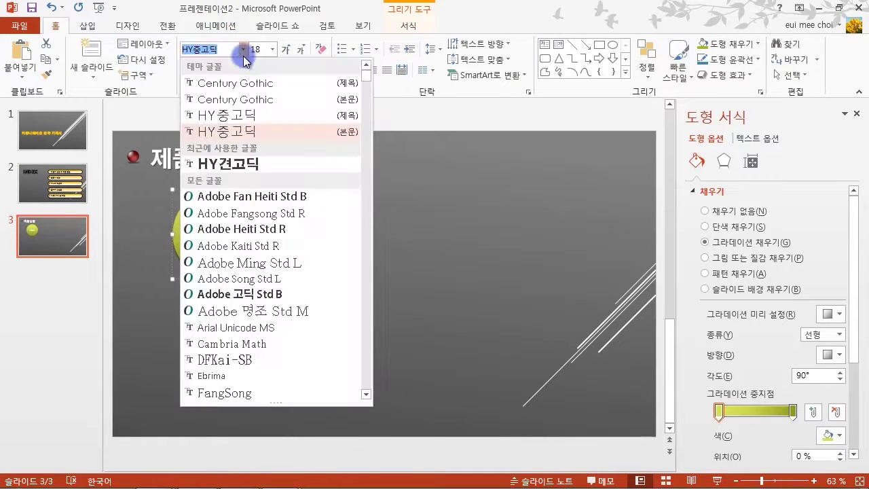
{"action": "left_click", "coordinate": [244, 165]}
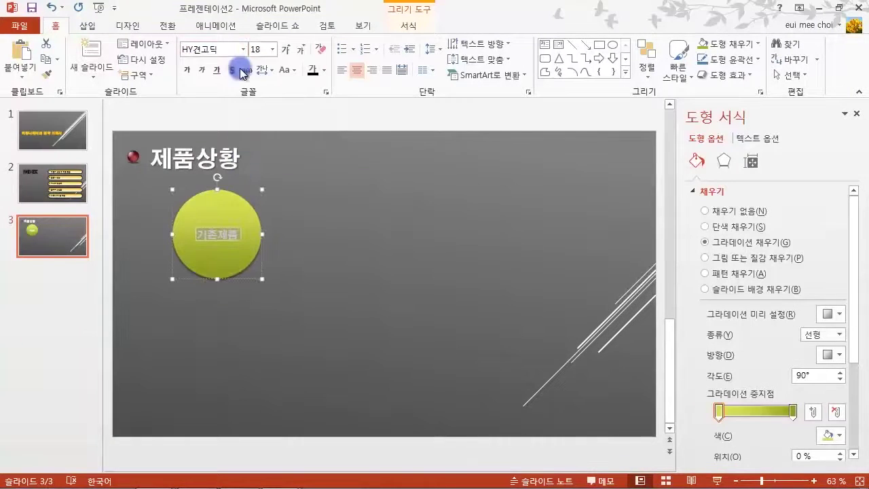
{"action": "left_click", "coordinate": [270, 51]}
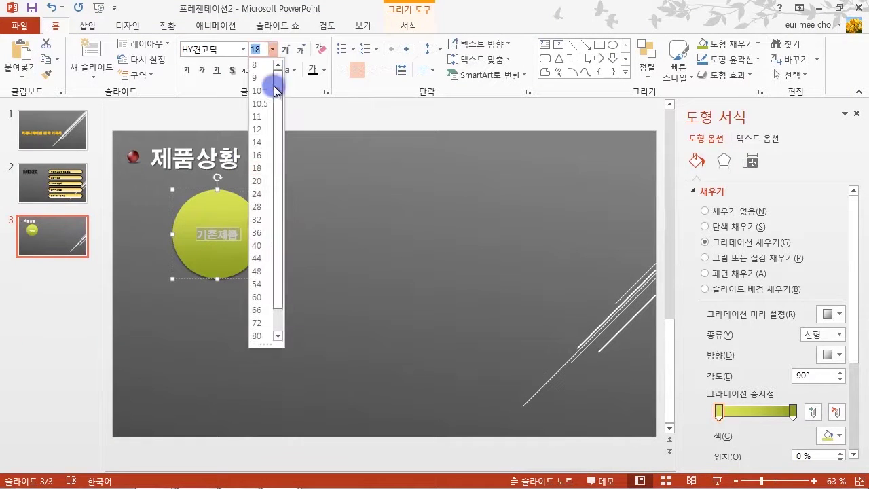
{"action": "left_click", "coordinate": [262, 196]}
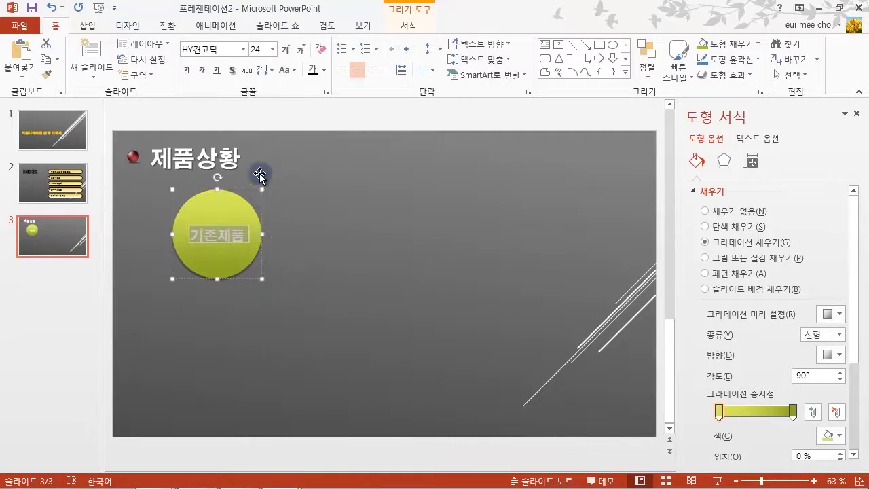
Change the font colour of the circle's label 기존제품 to black
{"action": "left_click", "coordinate": [323, 71]}
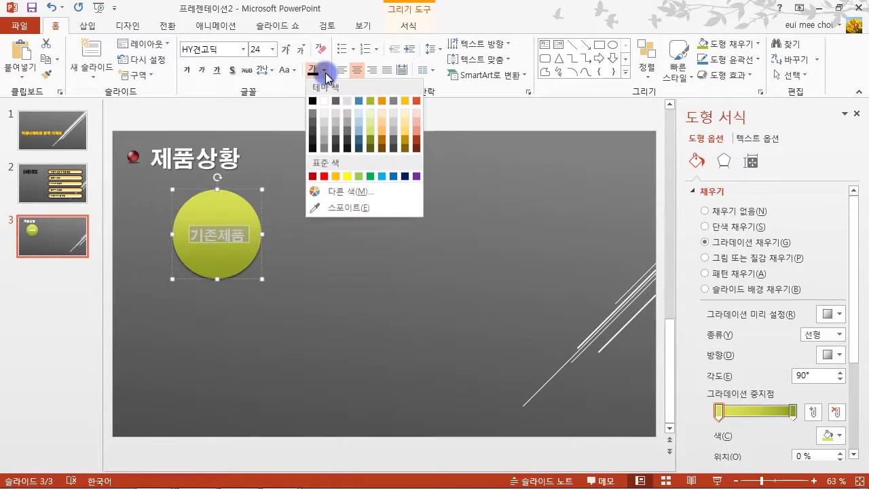
{"action": "left_click", "coordinate": [313, 100]}
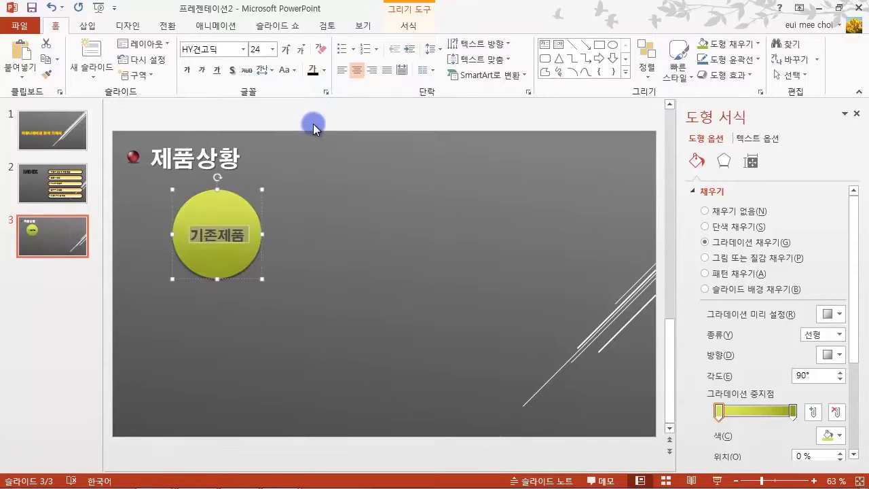
{"action": "left_click", "coordinate": [313, 120]}
{"action": "left_click", "coordinate": [340, 257]}
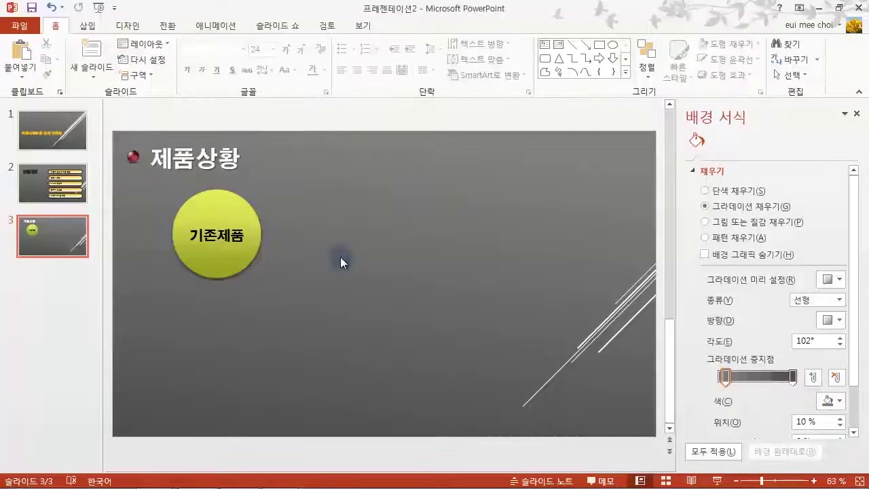
Add a gradient stop at 50% to the circle's fill and colour it white
{"action": "double_click", "coordinate": [243, 248]}
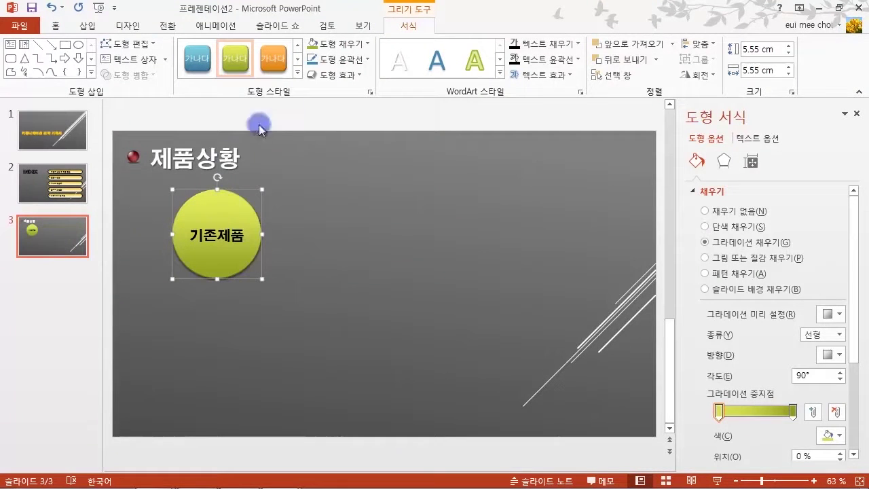
{"action": "left_click_drag", "start_coordinate": [856, 210], "coordinate": [856, 230]}
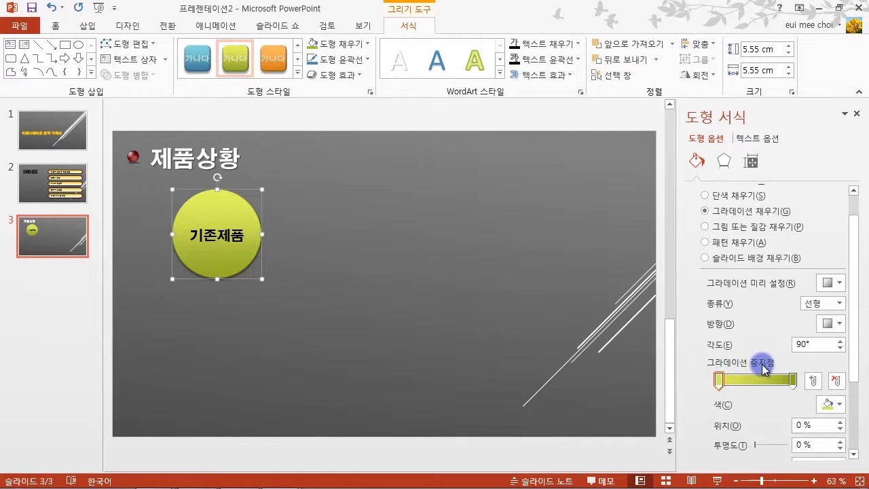
{"action": "left_click", "coordinate": [718, 384]}
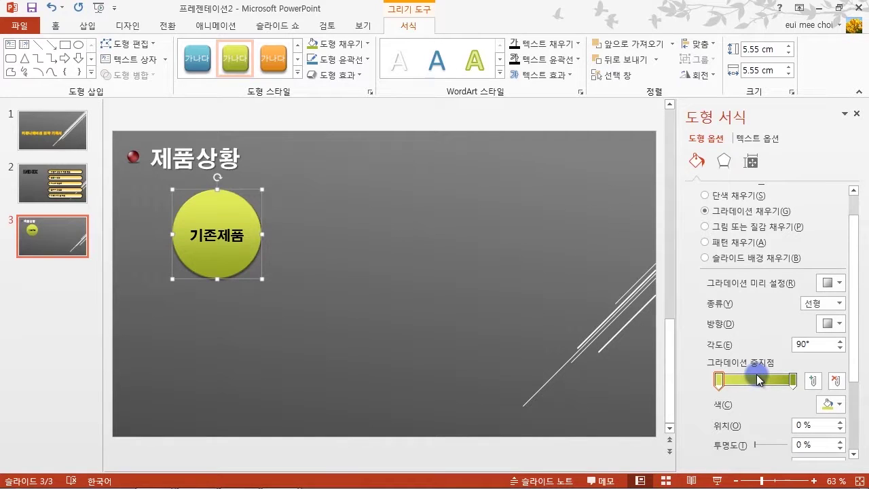
{"action": "left_click", "coordinate": [813, 380]}
{"action": "left_click", "coordinate": [756, 379]}
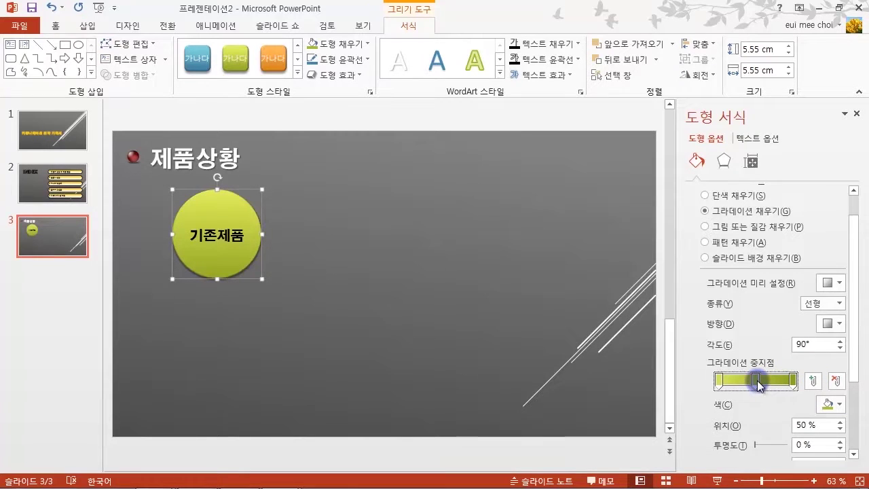
{"action": "left_click", "coordinate": [837, 404]}
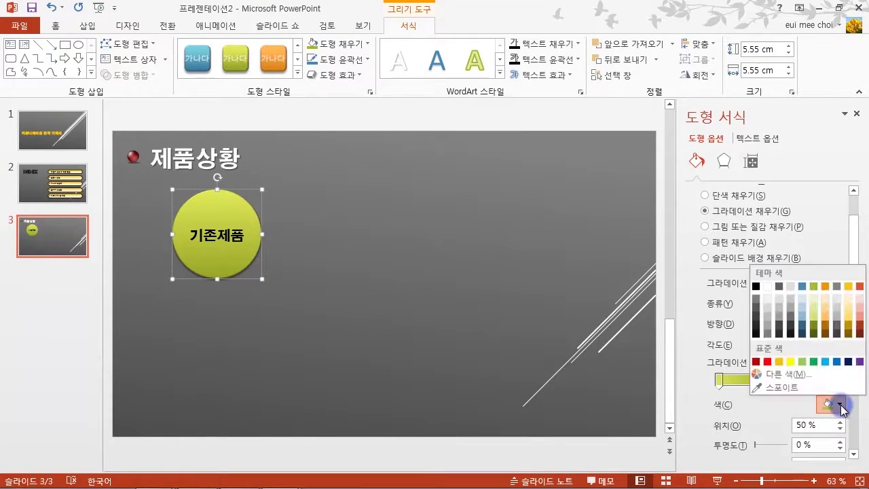
{"action": "left_click", "coordinate": [767, 286]}
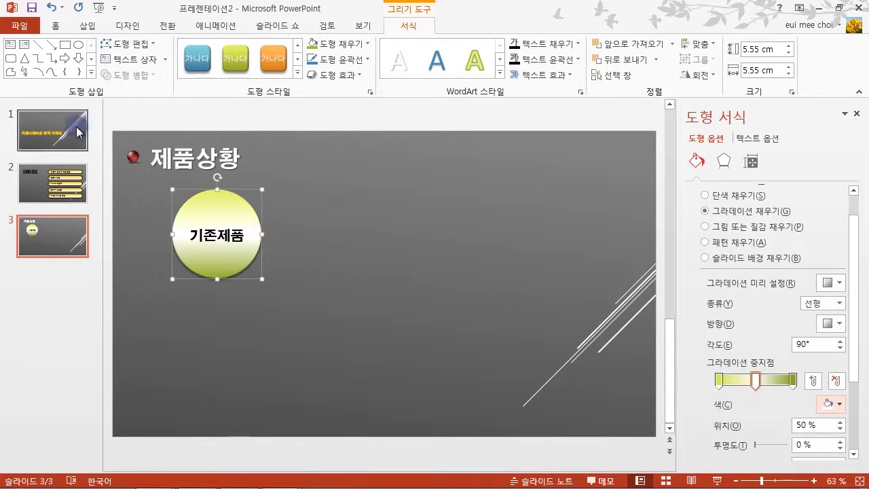
View the gradient buttons on slide 2 for comparison, and check the gradient types for the circle on slide 3, keeping 선형 (linear)
{"action": "left_click", "coordinate": [47, 184]}
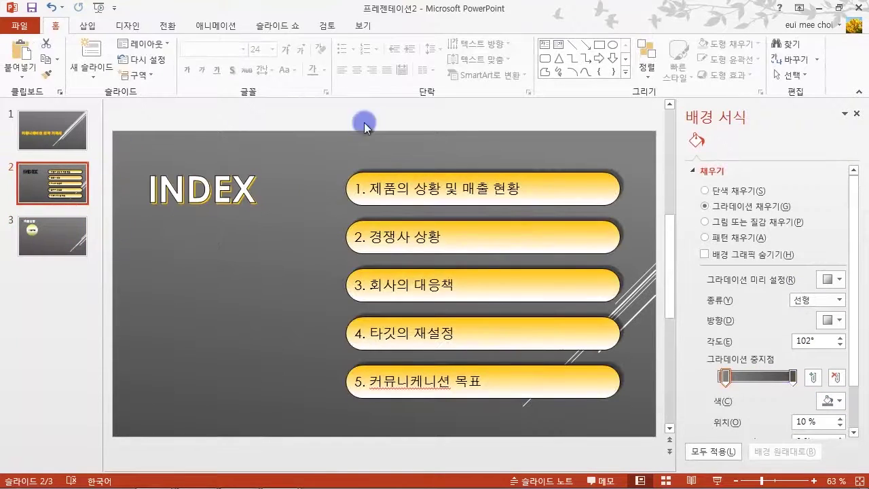
{"action": "left_click", "coordinate": [70, 236]}
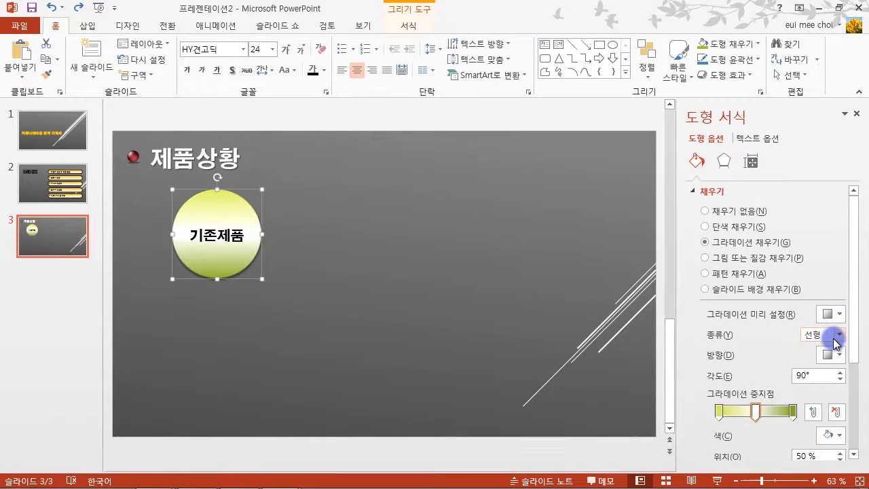
{"action": "left_click", "coordinate": [834, 334]}
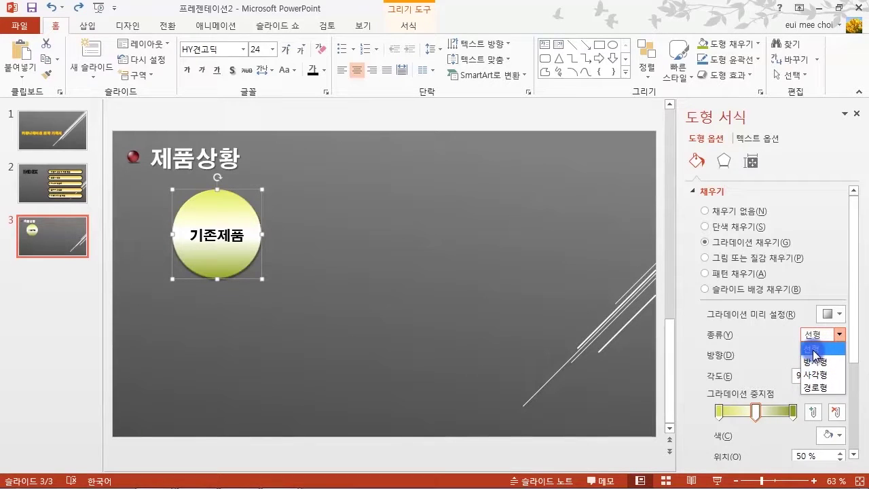
{"action": "left_click", "coordinate": [815, 350]}
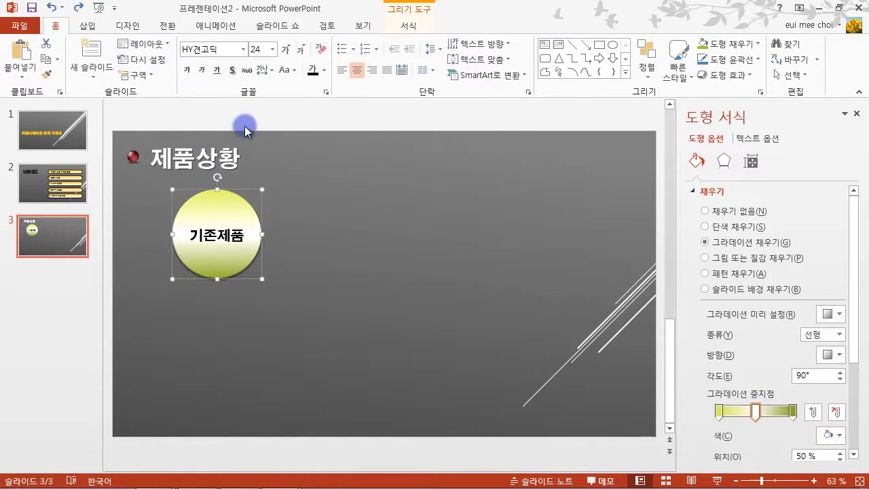
Set the circle's shadow distance to 7 pt and increase the shadow's blur
{"action": "left_click", "coordinate": [723, 167]}
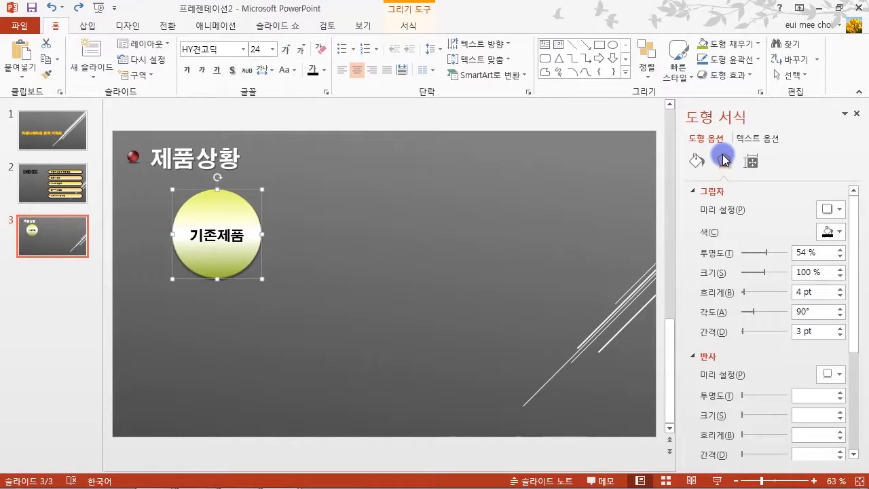
{"action": "left_click_drag", "start_coordinate": [856, 226], "coordinate": [856, 237]}
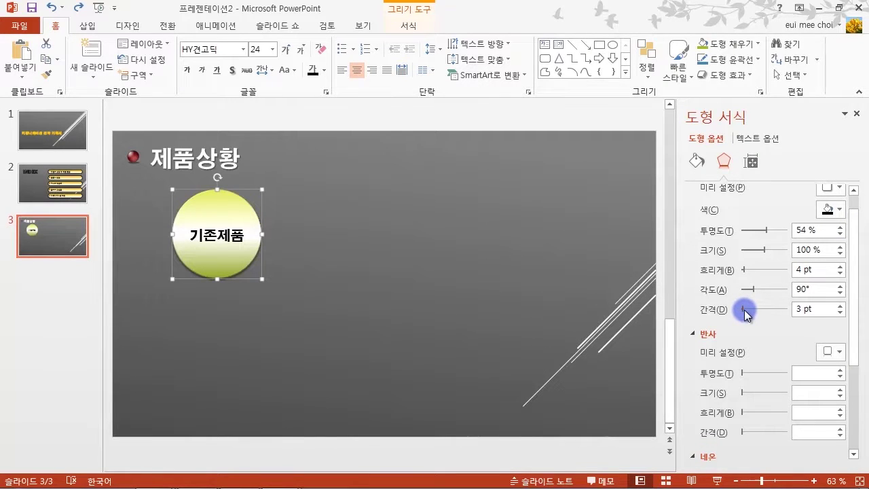
{"action": "left_click_drag", "start_coordinate": [744, 308], "coordinate": [747, 314]}
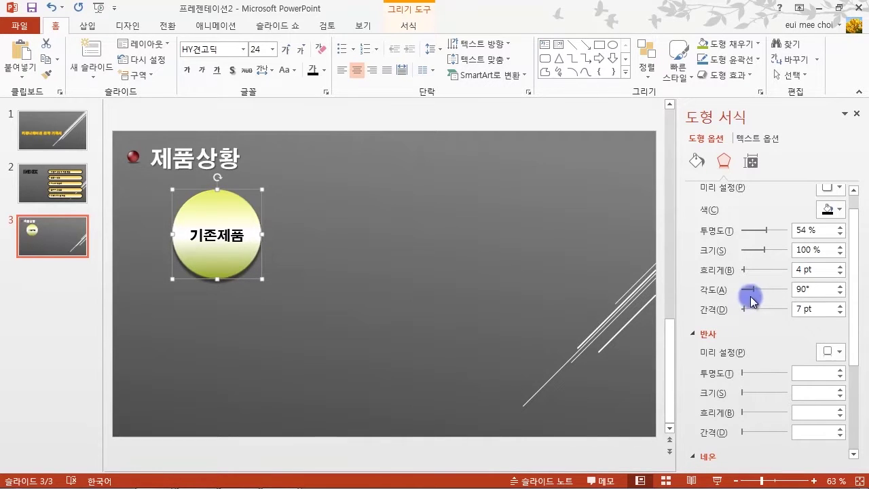
{"action": "left_click_drag", "start_coordinate": [752, 291], "coordinate": [751, 272]}
{"action": "left_click", "coordinate": [473, 272]}
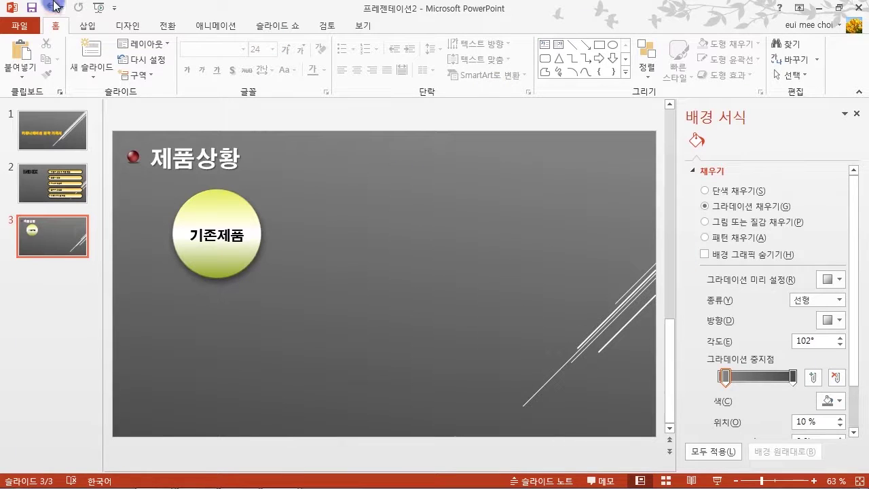
Draw a rectangle about 11.68 cm wide and 1.95 cm high below the circle on slide 3
{"action": "left_click", "coordinate": [88, 27]}
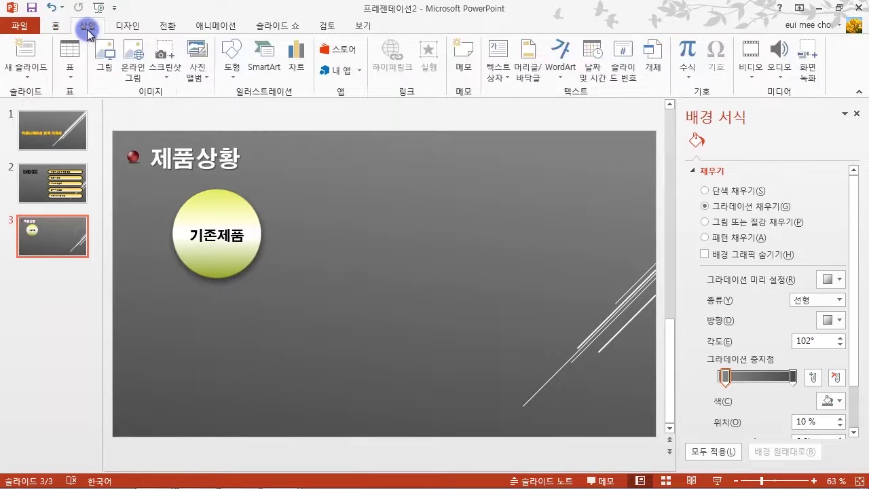
{"action": "left_click", "coordinate": [237, 81]}
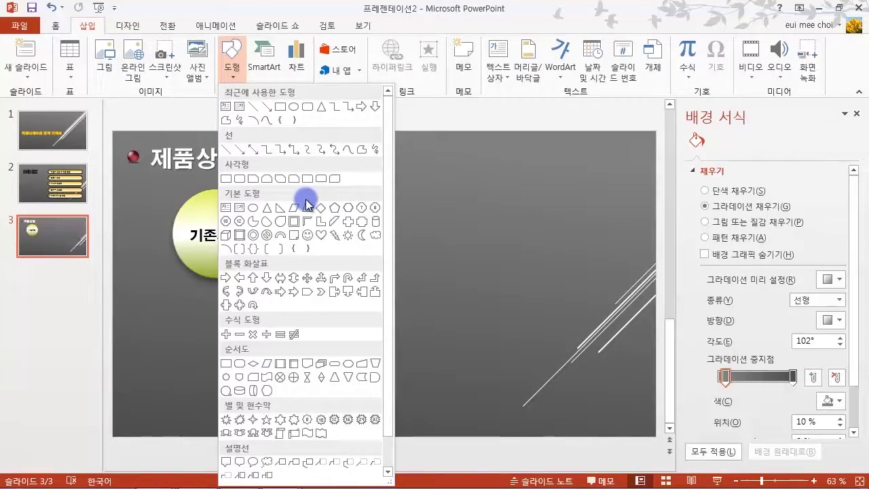
{"action": "left_click", "coordinate": [231, 180]}
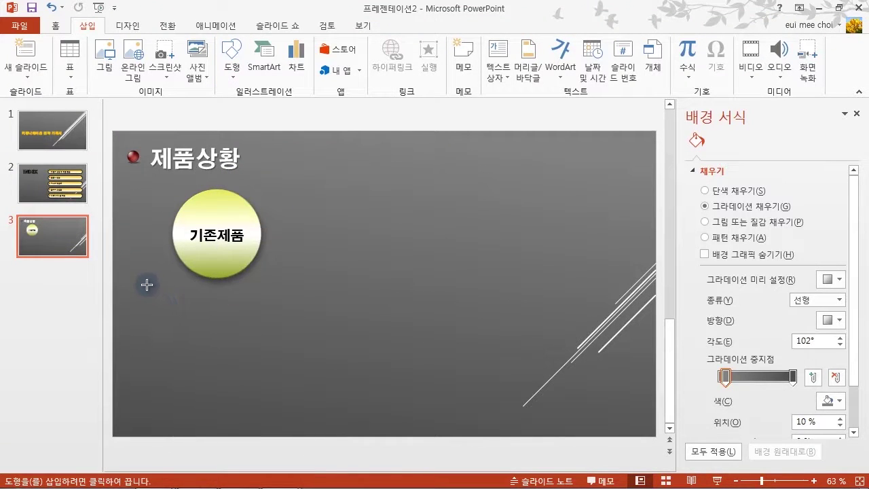
{"action": "left_click_drag", "start_coordinate": [158, 292], "coordinate": [344, 324]}
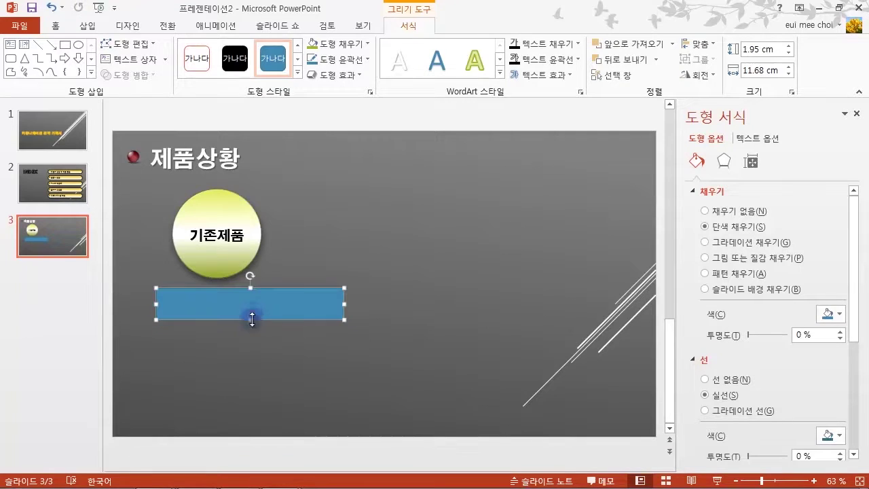
Move the 기존제품 circle so that it is centred horizontally above the rectangle
{"action": "left_click_drag", "start_coordinate": [256, 228], "coordinate": [288, 217]}
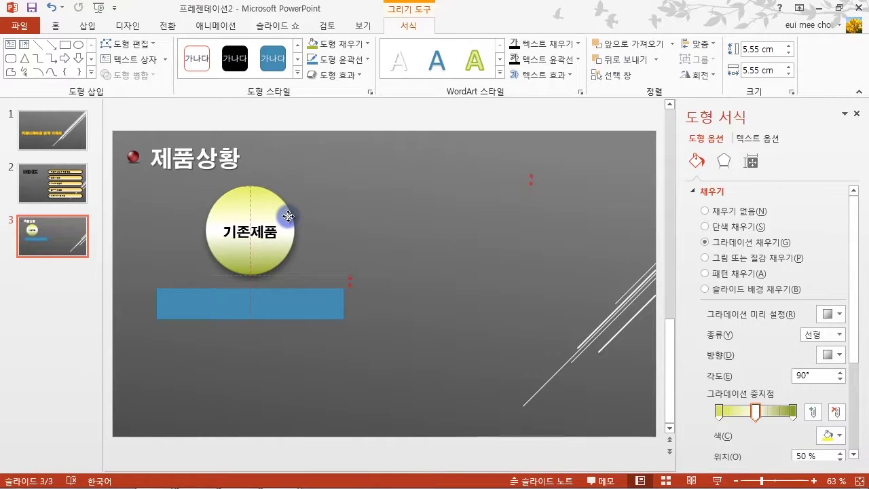
{"action": "mouse_move", "coordinate": [288, 216]}
{"action": "left_mouse_down"}
{"action": "mouse_move", "coordinate": [220, 217]}
{"action": "mouse_move", "coordinate": [286, 217]}
{"action": "left_mouse_up"}
{"action": "mouse_move", "coordinate": [286, 217]}
{"action": "left_mouse_down"}
{"action": "mouse_move", "coordinate": [233, 213]}
{"action": "mouse_move", "coordinate": [288, 219]}
{"action": "left_mouse_up"}
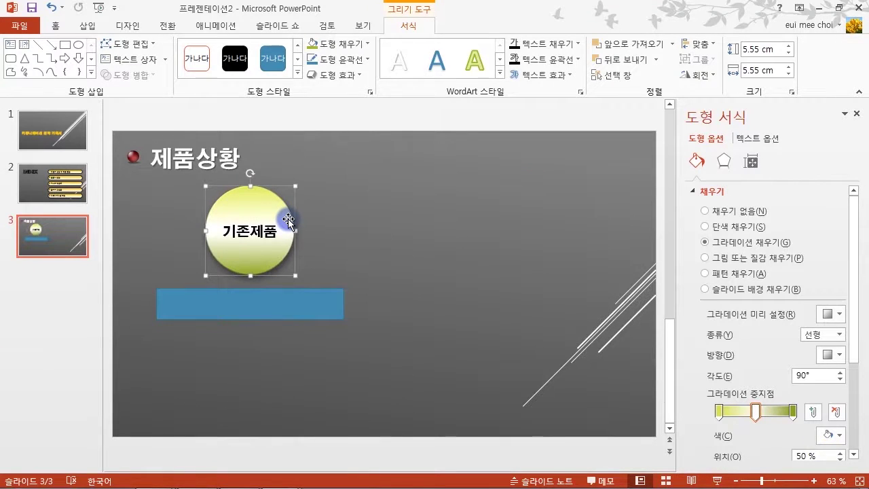
Enter "고객에게 브랜드 이미지 각인" in the rectangle and give the text an arrowhead bullet
{"action": "left_click", "coordinate": [240, 300]}
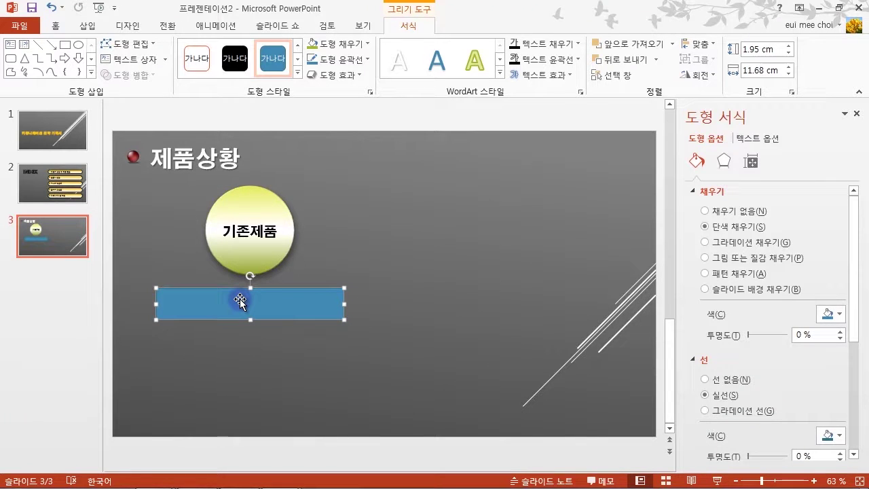
{"action": "type", "text": "고객에게 브랜드 이미지 각인"}
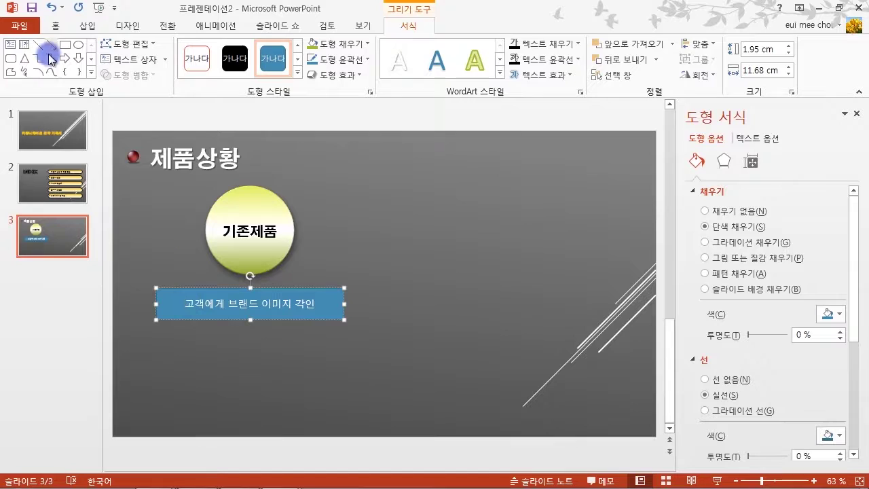
{"action": "left_click", "coordinate": [56, 28]}
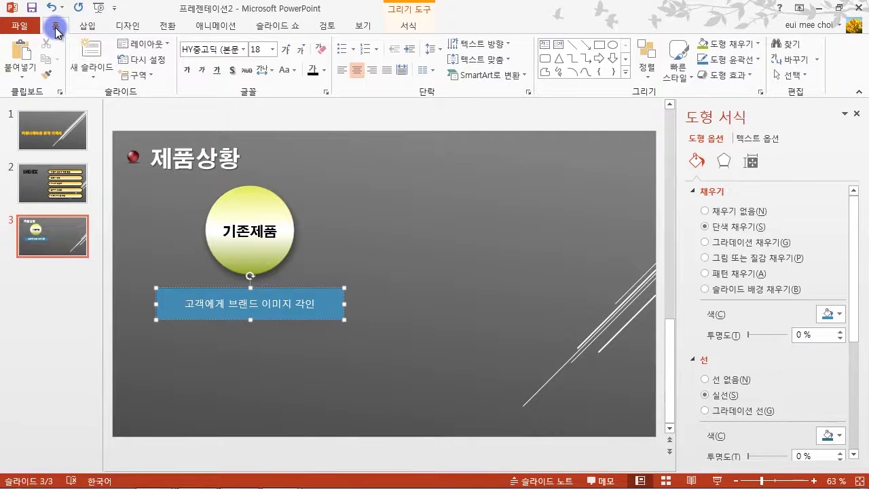
{"action": "left_click", "coordinate": [352, 51]}
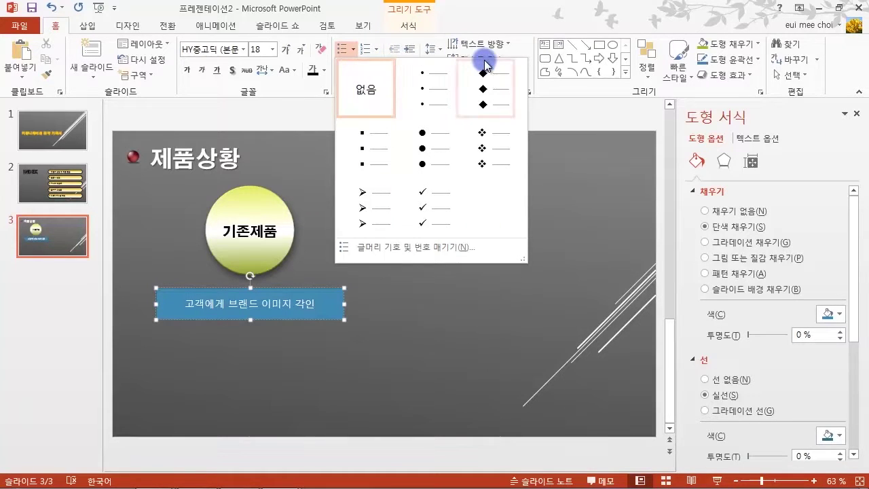
{"action": "left_click", "coordinate": [372, 200]}
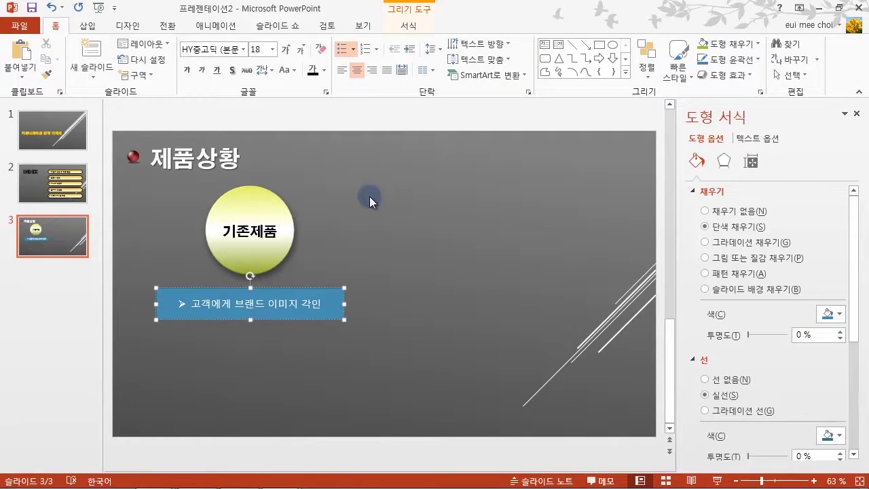
{"action": "double_click", "coordinate": [332, 296]}
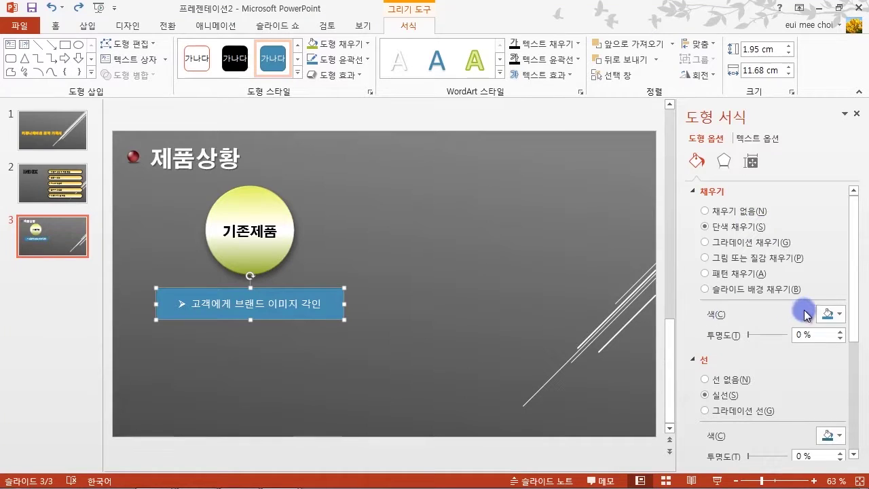
Fill the rectangle below the circle with black and change its outline to the standard light green
{"action": "left_click", "coordinate": [840, 315]}
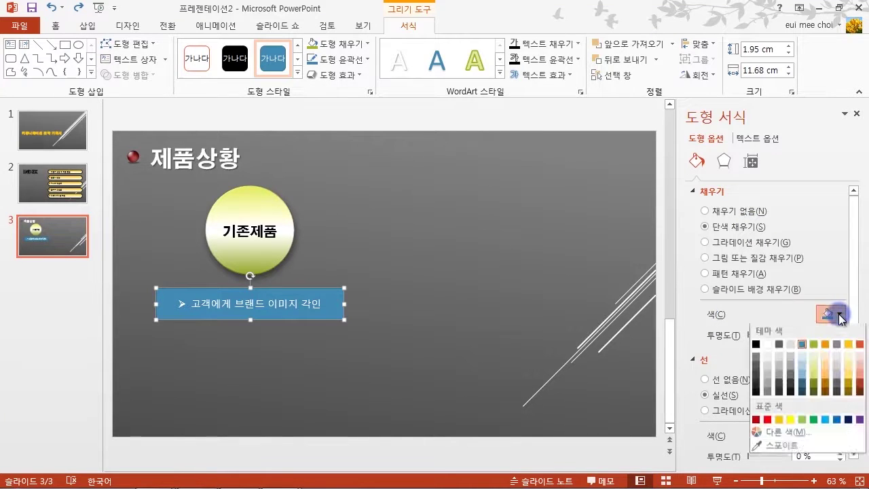
{"action": "left_click", "coordinate": [756, 346]}
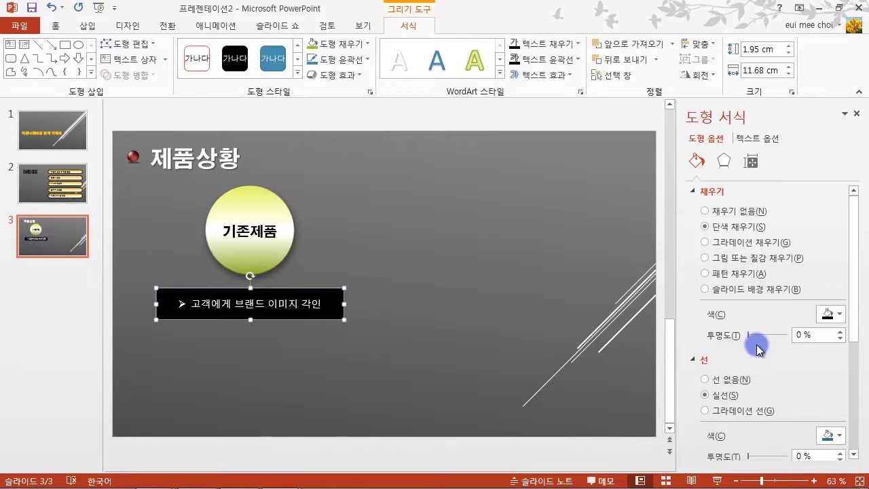
{"action": "left_click_drag", "start_coordinate": [853, 314], "coordinate": [853, 378]}
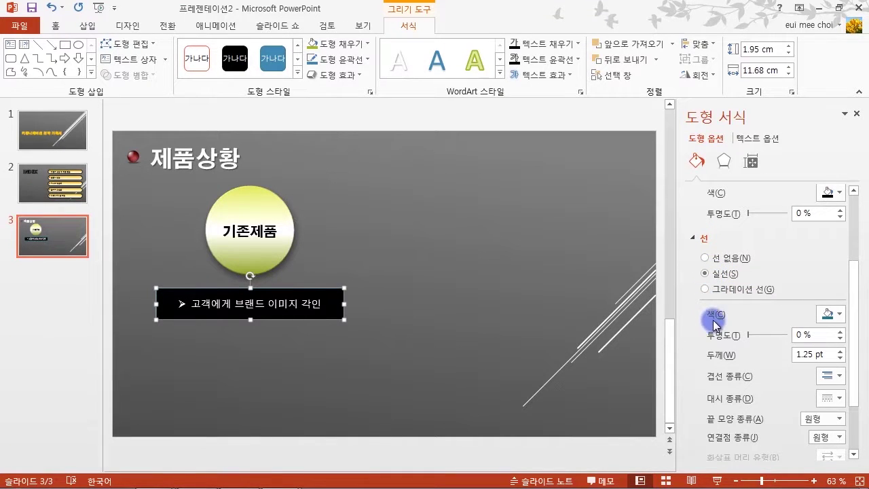
{"action": "left_click", "coordinate": [840, 314]}
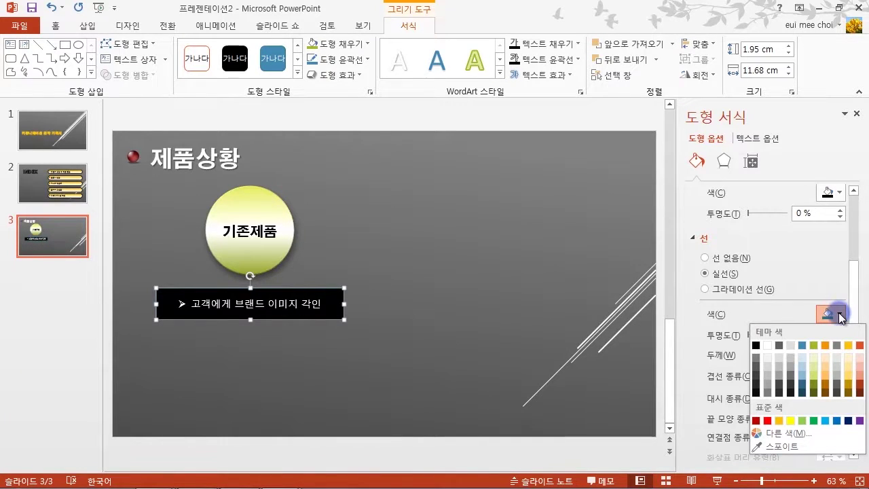
{"action": "left_click", "coordinate": [802, 427]}
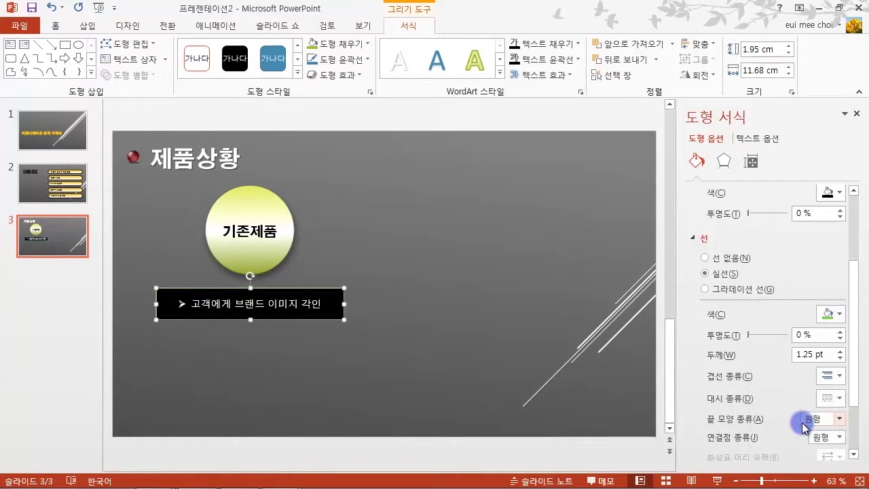
{"action": "left_click", "coordinate": [830, 314]}
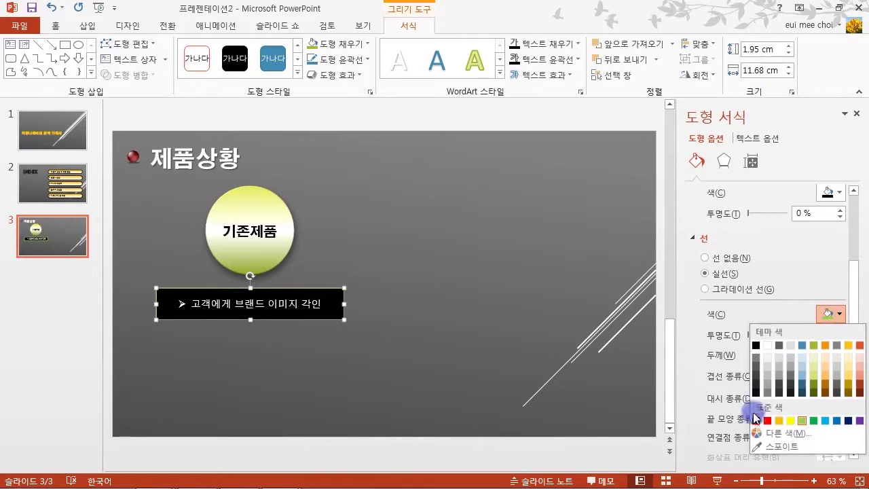
{"action": "left_click", "coordinate": [803, 426]}
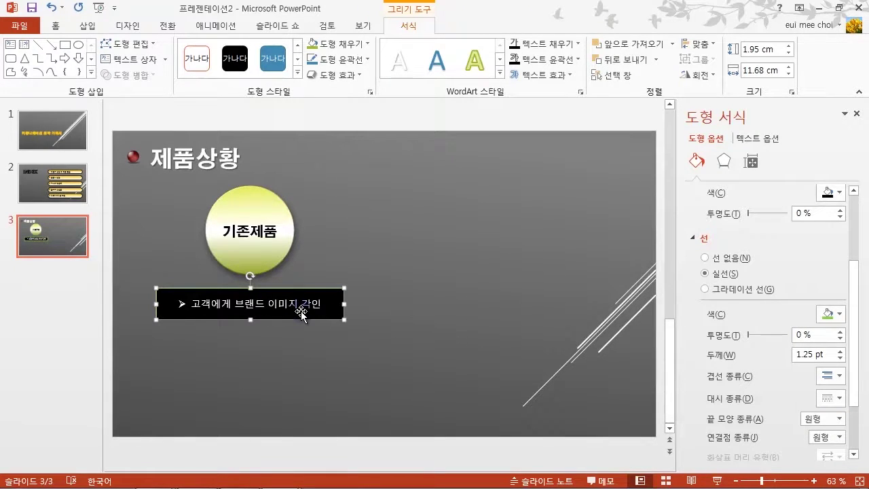
Set the rectangle's outline width to 3.5 pt
{"action": "left_click", "coordinate": [840, 351]}
{"action": "left_click", "coordinate": [840, 351]}
{"action": "left_click", "coordinate": [841, 350]}
{"action": "left_click", "coordinate": [840, 351]}
{"action": "left_click", "coordinate": [840, 351]}
{"action": "left_click", "coordinate": [841, 350]}
{"action": "left_click", "coordinate": [840, 351]}
{"action": "left_click", "coordinate": [840, 351]}
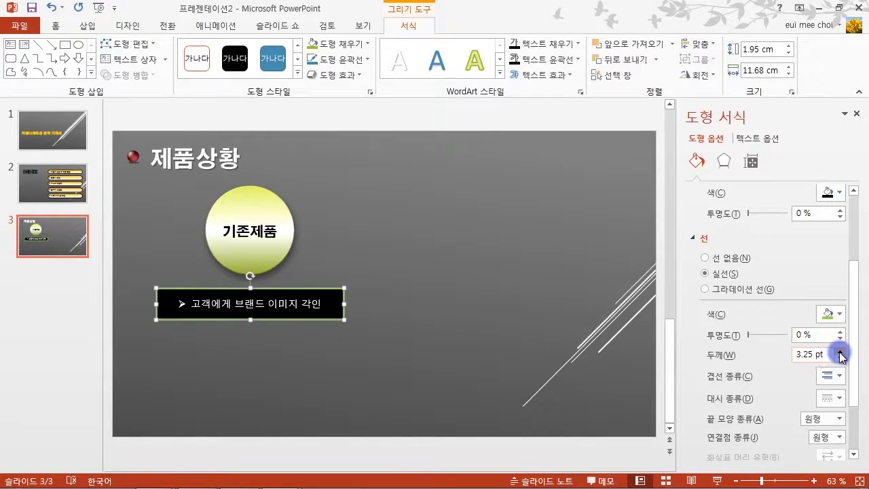
{"action": "left_click", "coordinate": [840, 351]}
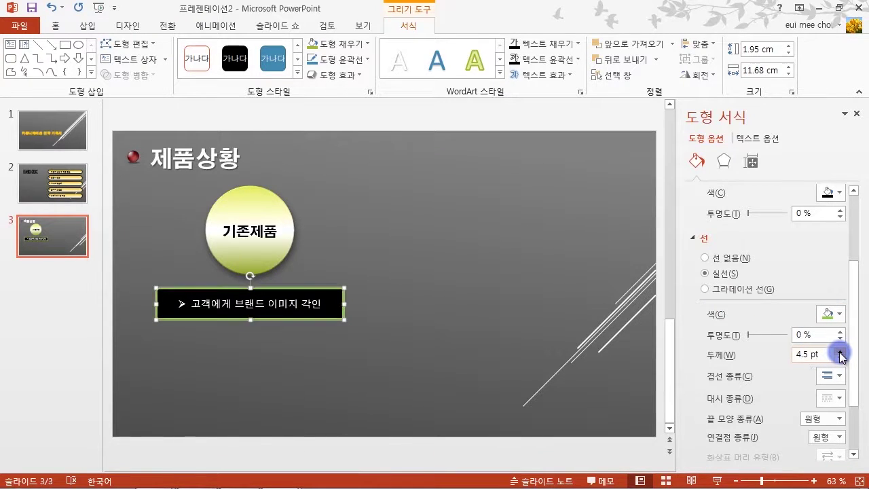
{"action": "left_click", "coordinate": [840, 351]}
{"action": "double_click", "coordinate": [840, 351]}
{"action": "left_click", "coordinate": [840, 351]}
{"action": "double_click", "coordinate": [840, 350]}
{"action": "double_click", "coordinate": [840, 351]}
{"action": "left_click", "coordinate": [840, 351]}
{"action": "double_click", "coordinate": [840, 351]}
{"action": "left_click", "coordinate": [840, 351]}
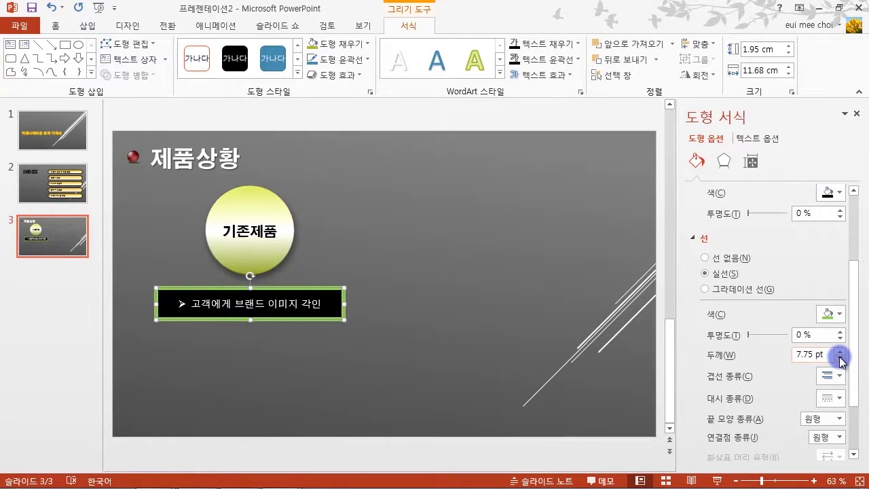
{"action": "double_click", "coordinate": [840, 358]}
{"action": "double_click", "coordinate": [840, 358]}
{"action": "left_click", "coordinate": [840, 358]}
{"action": "double_click", "coordinate": [840, 359]}
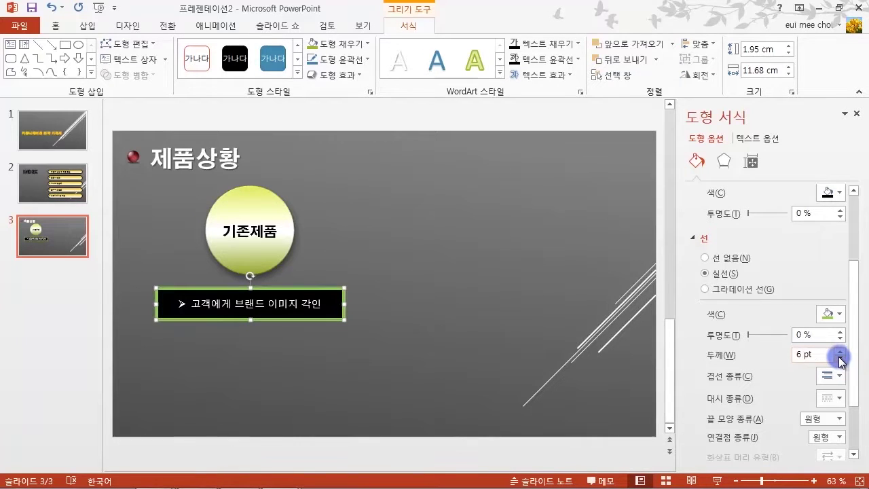
{"action": "double_click", "coordinate": [840, 359]}
{"action": "left_click", "coordinate": [840, 358]}
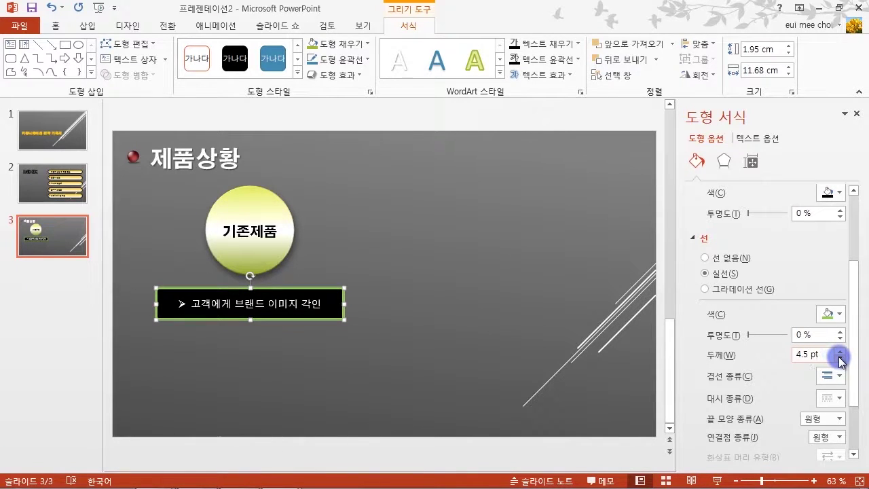
{"action": "double_click", "coordinate": [840, 358]}
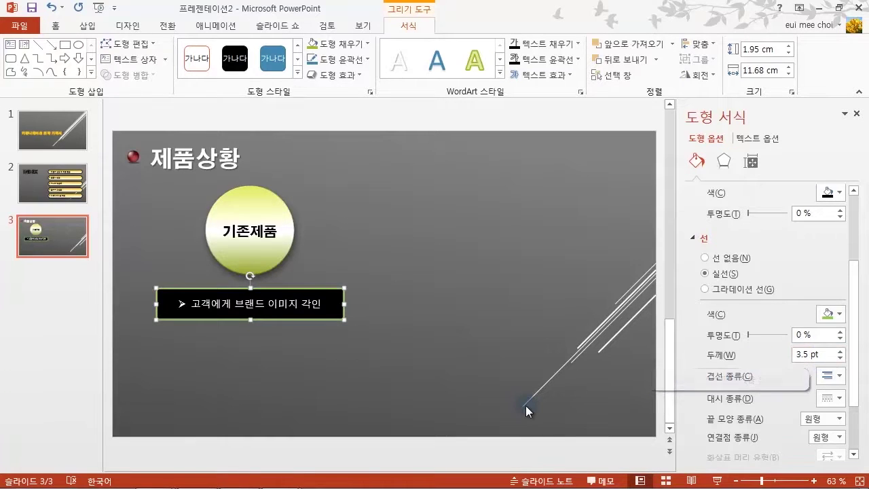
{"action": "left_click", "coordinate": [448, 349]}
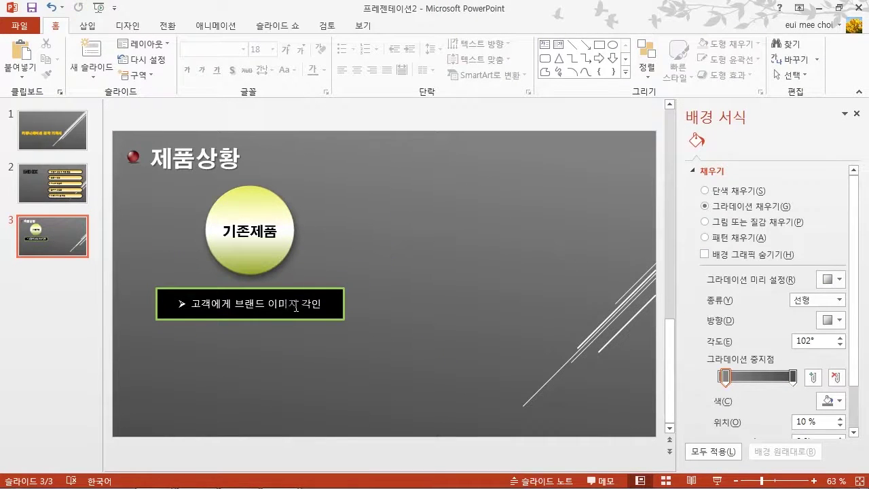
Set the rectangle's text to HY견고딕 at size 20 and nudge the rectangle slightly upward towards the circle
{"action": "left_click", "coordinate": [172, 307]}
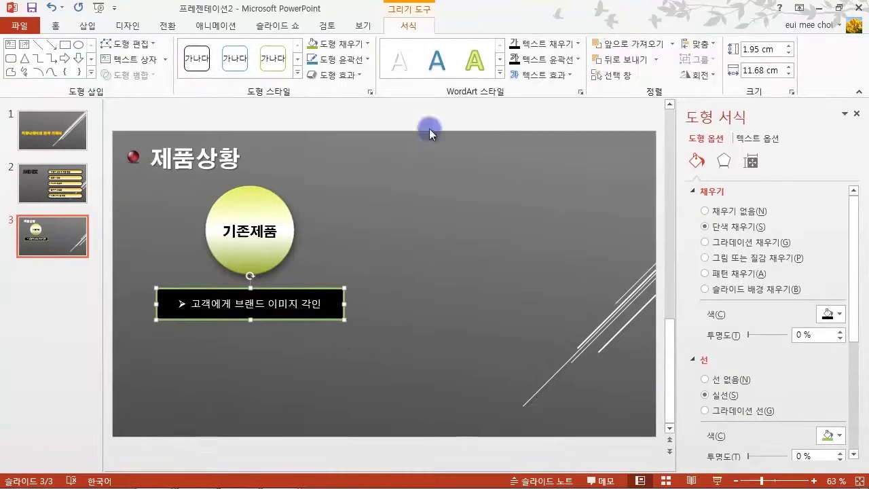
{"action": "left_click", "coordinate": [55, 26]}
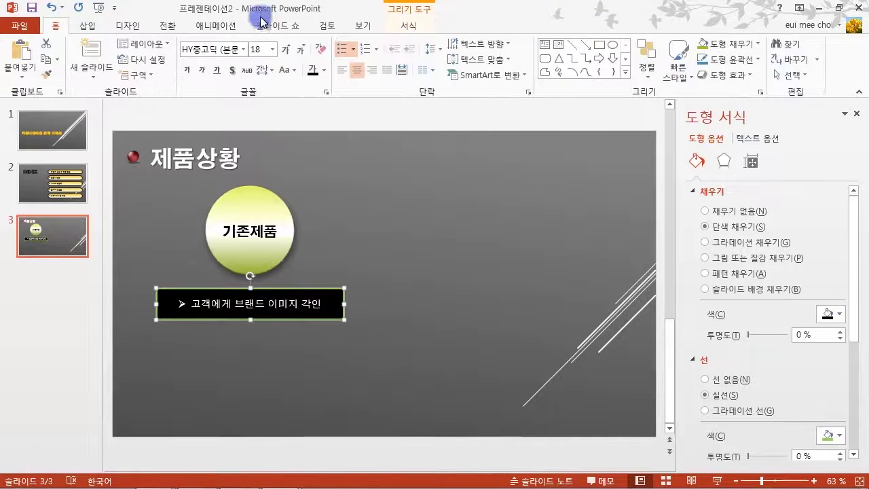
{"action": "left_click", "coordinate": [243, 49]}
{"action": "left_click", "coordinate": [228, 164]}
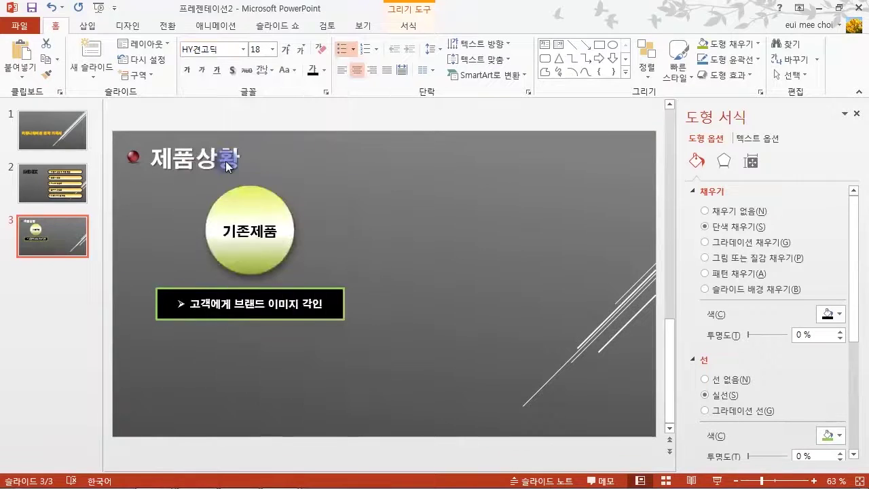
{"action": "left_click", "coordinate": [272, 49]}
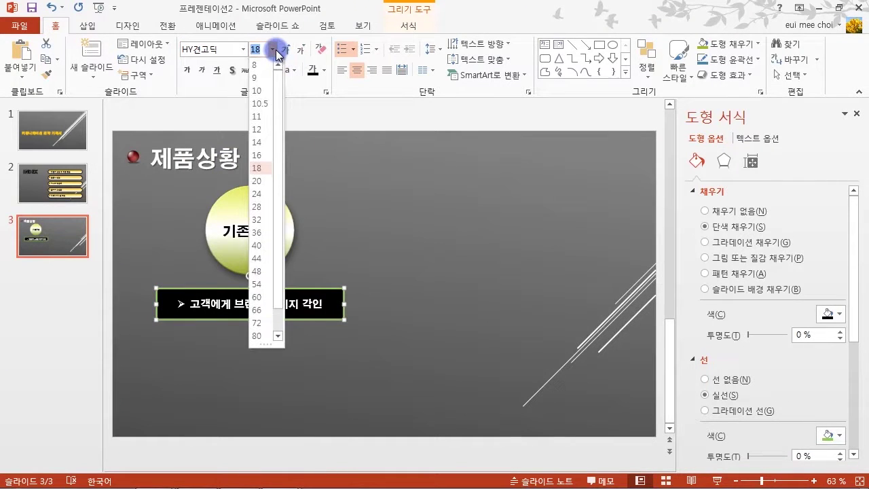
{"action": "left_click", "coordinate": [261, 180]}
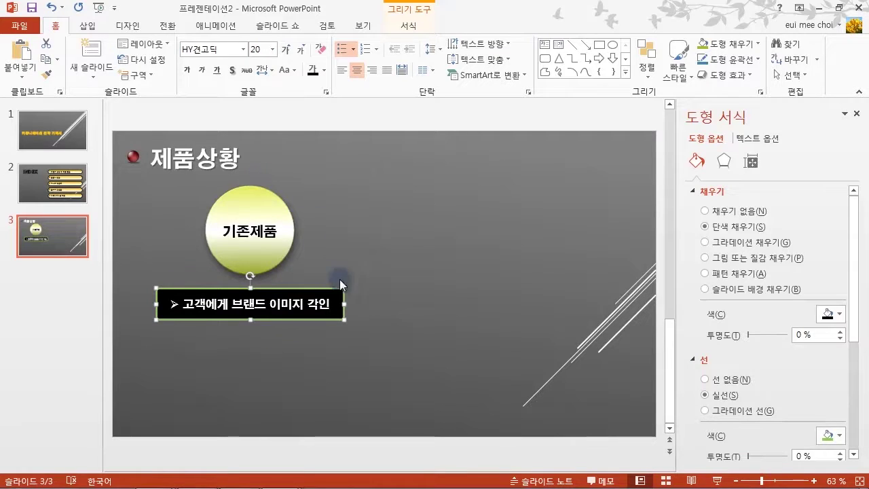
{"action": "left_click_drag", "start_coordinate": [305, 288], "coordinate": [305, 283]}
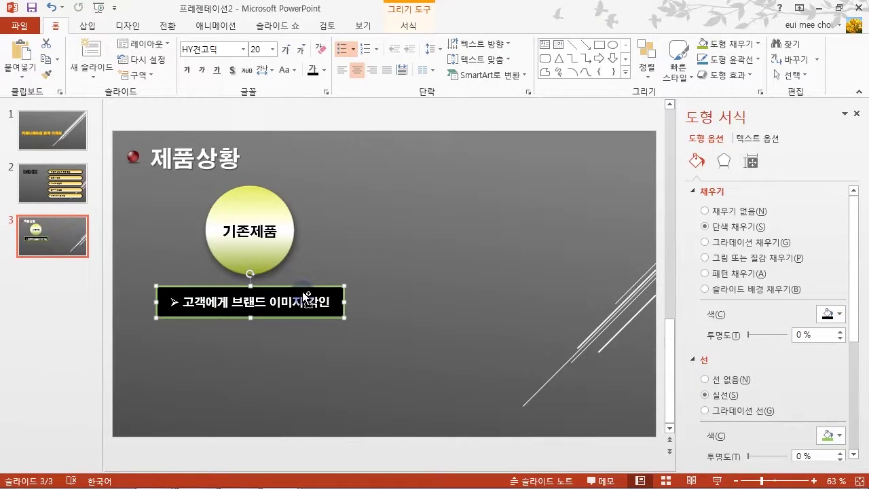
{"action": "left_click_drag", "start_coordinate": [306, 296], "coordinate": [308, 388]}
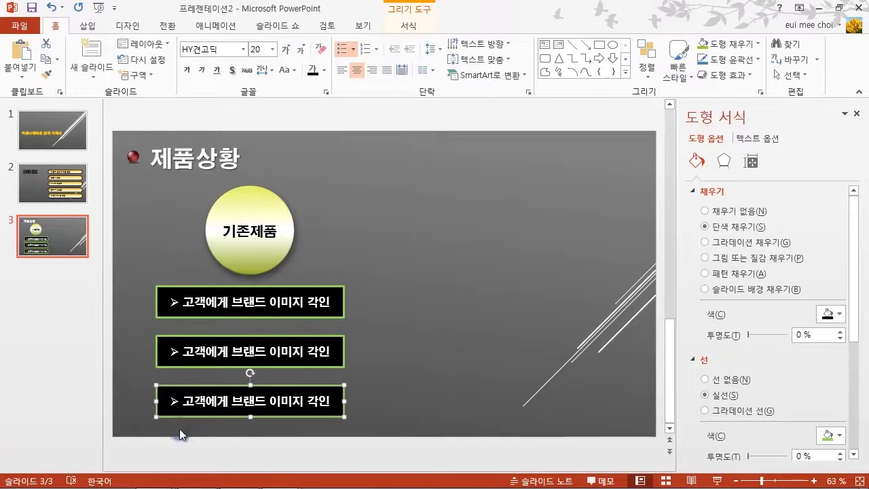
{"action": "key", "text": "ctrl+z"}
{"action": "key", "text": "ctrl+z"}
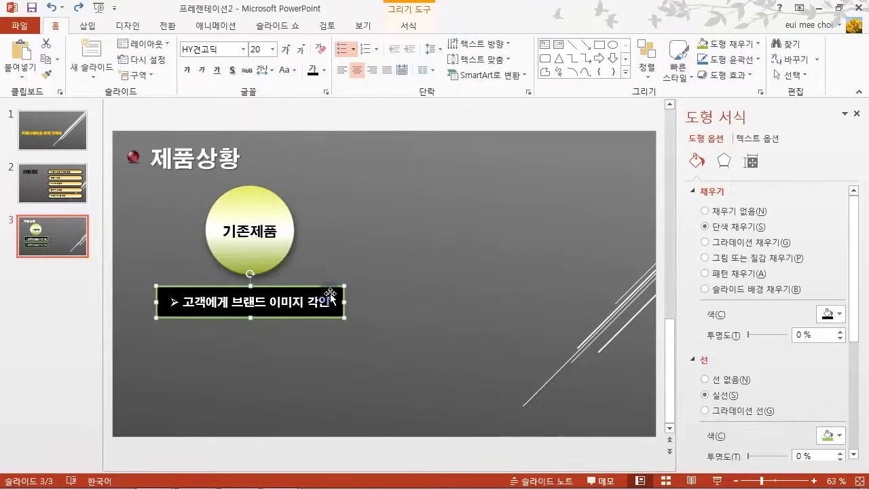
Copy the bulleted rectangle twice straight down to make an aligned column of three evenly spaced boxes
{"action": "left_click_drag", "start_coordinate": [327, 300], "coordinate": [319, 341]}
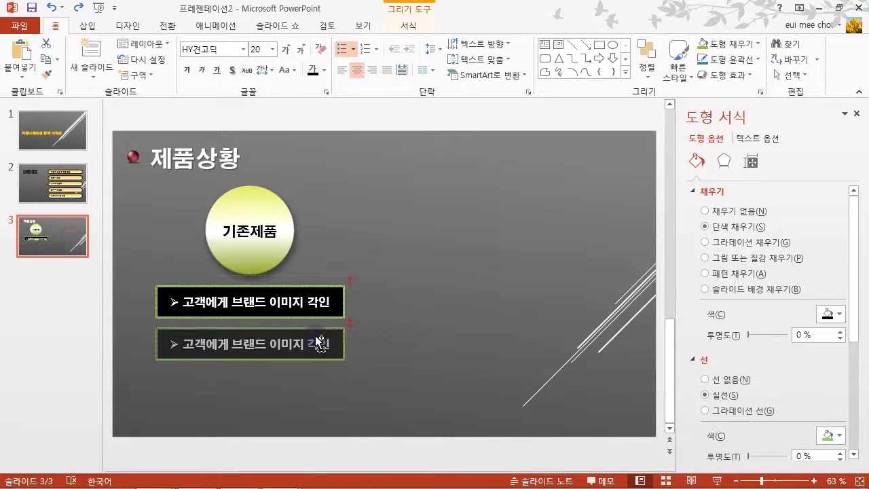
{"action": "left_click_drag", "start_coordinate": [317, 338], "coordinate": [327, 378]}
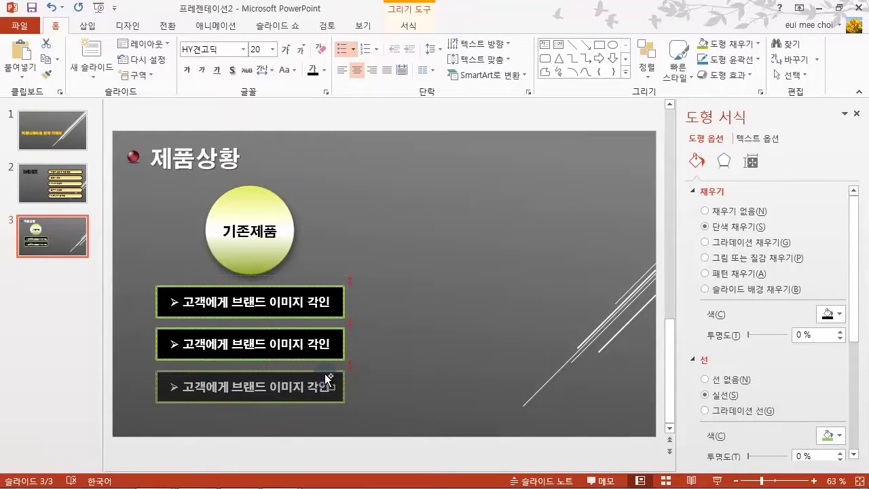
{"action": "left_click_drag", "start_coordinate": [327, 380], "coordinate": [327, 380]}
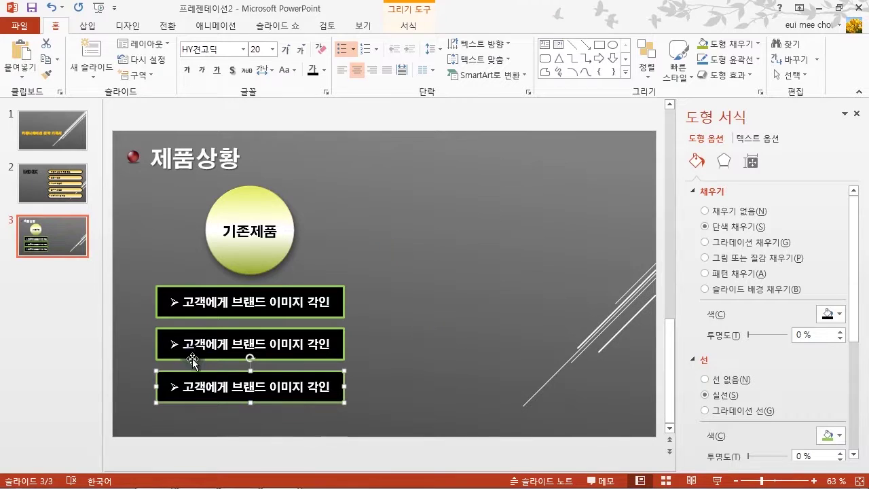
Replace the text in the middle rectangle with "충성도 높은 고객이 있음"
{"action": "left_click_drag", "start_coordinate": [182, 344], "coordinate": [335, 345]}
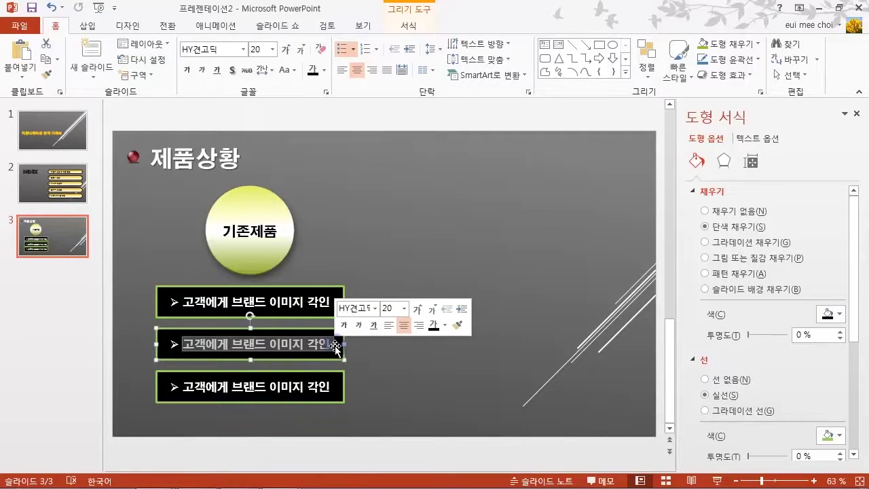
{"action": "type", "text": "충성도 높은 고객ㅇ"}
{"action": "type", "text": "ㅣ 있음"}
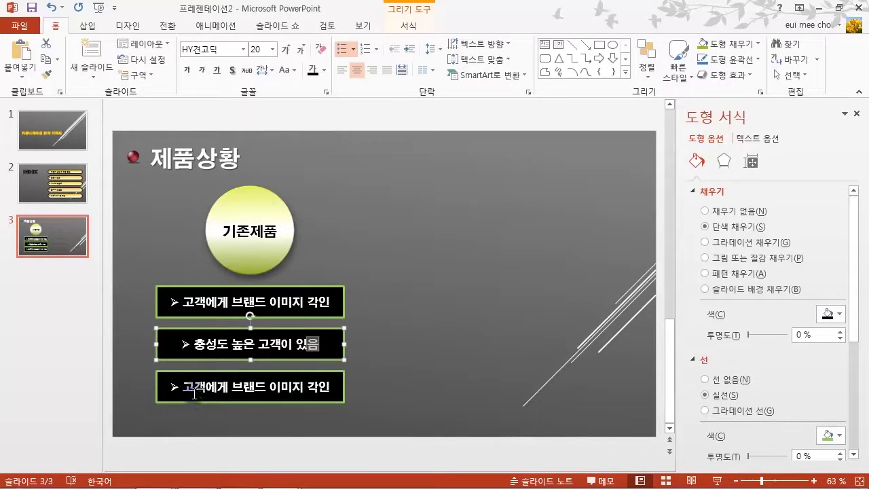
Replace the text in the lowest rectangle with "점유율 점점 하락하고 있는 상황"
{"action": "left_click_drag", "start_coordinate": [185, 387], "coordinate": [334, 392]}
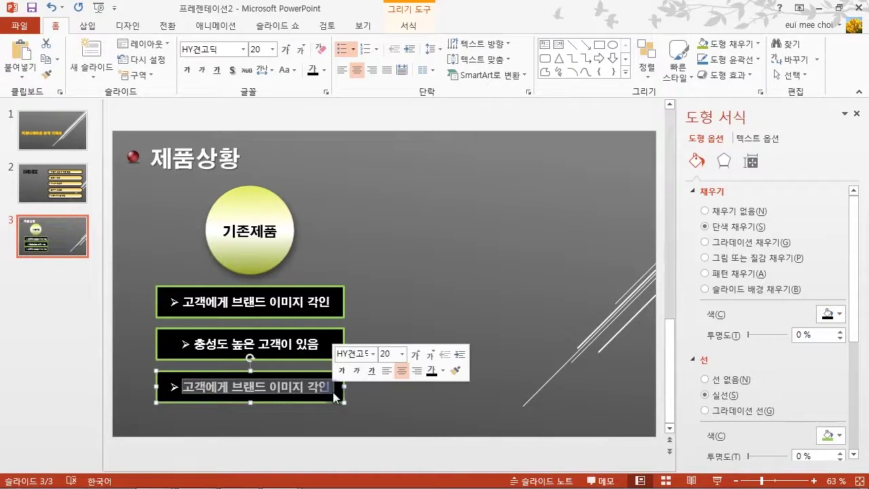
{"action": "type", "text": "점유유"}
{"action": "type", "text": "율 점점 하락하고 있는 상"}
{"action": "type", "text": "황"}
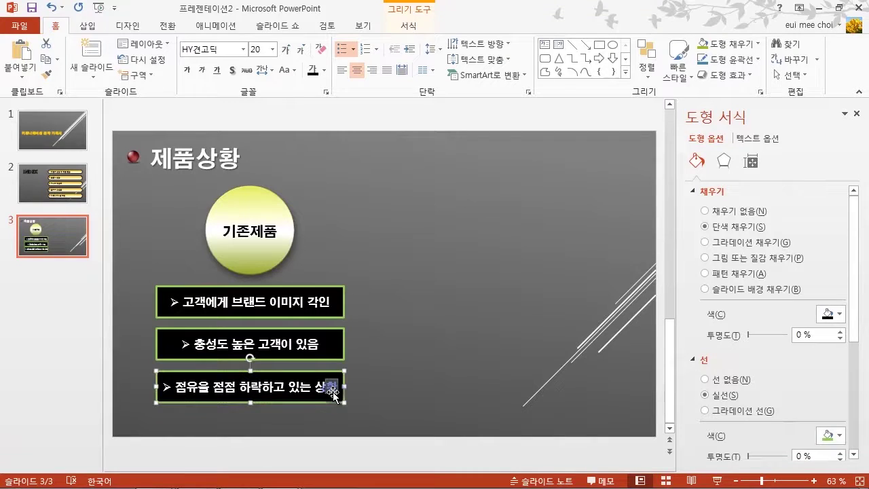
{"action": "left_click", "coordinate": [443, 332]}
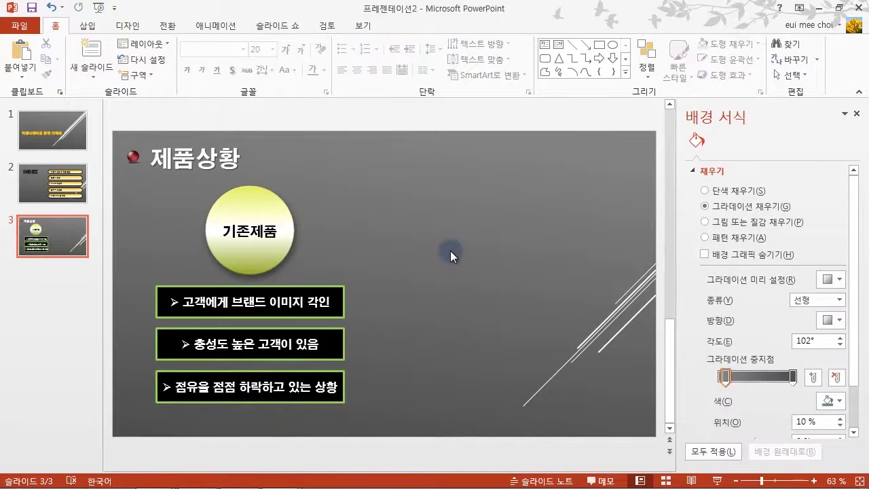
Select the three bulleted rectangles below the circle together
{"action": "left_click_drag", "start_coordinate": [175, 307], "coordinate": [411, 441]}
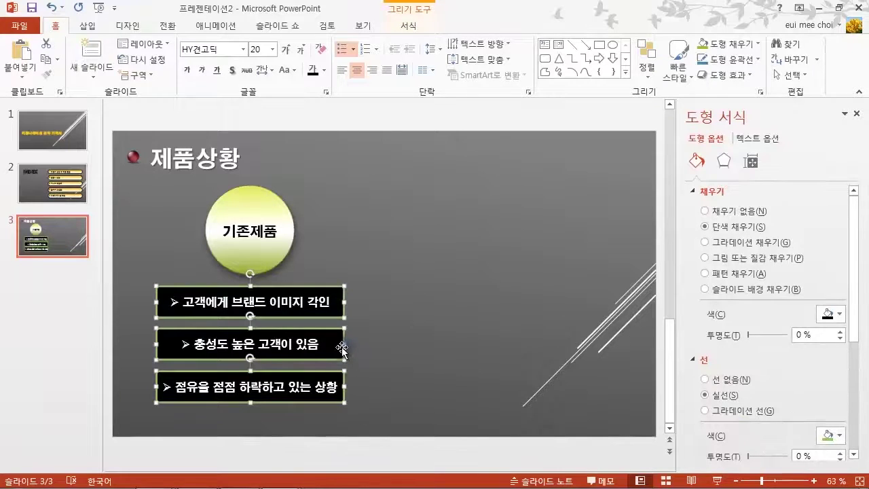